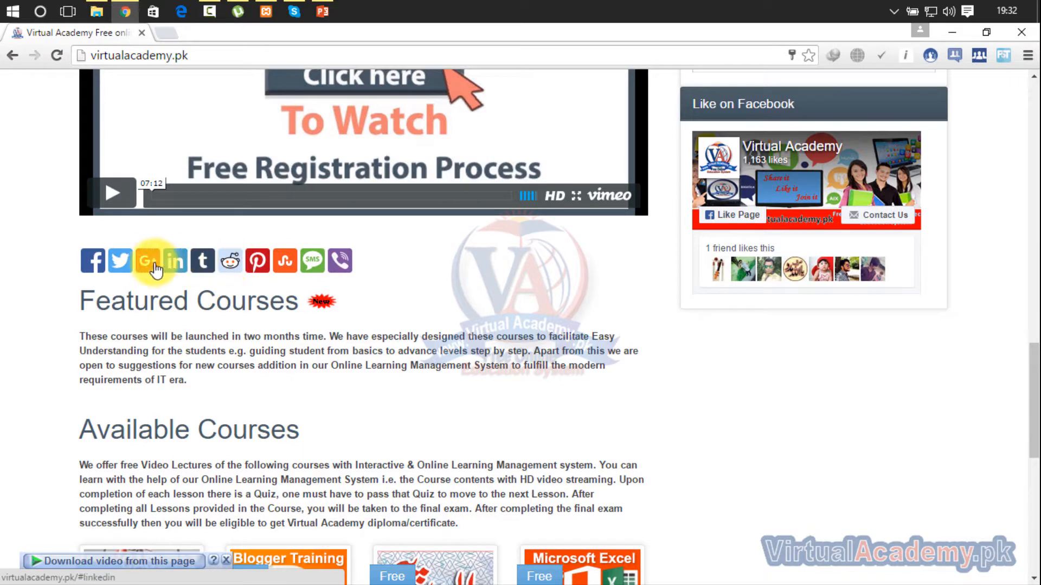
- Open a new browser tab beside the Virtual Academy site
left_click(240, 277)
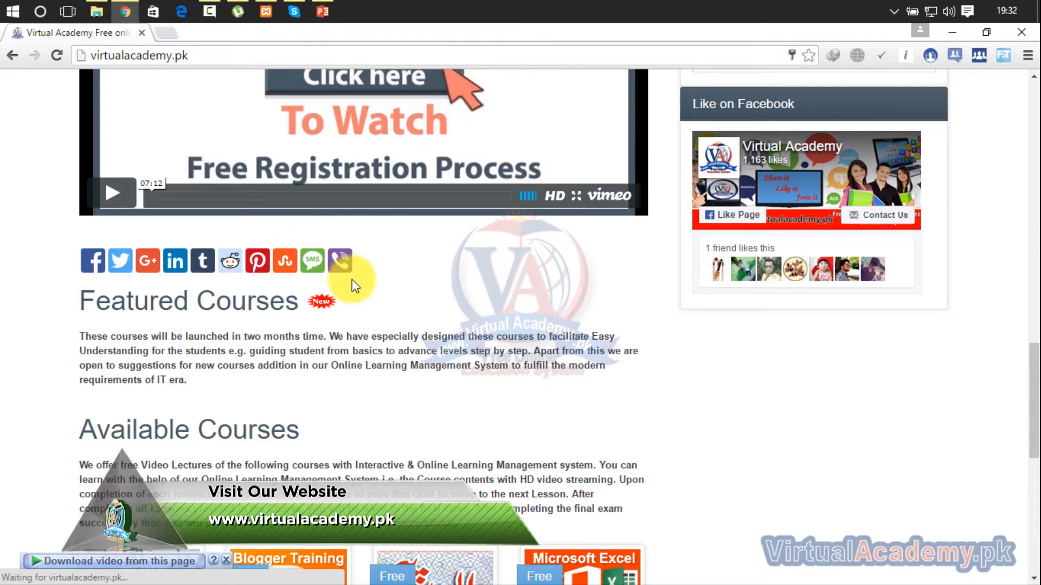
left_click_drag(1034, 359, 1033, 76)
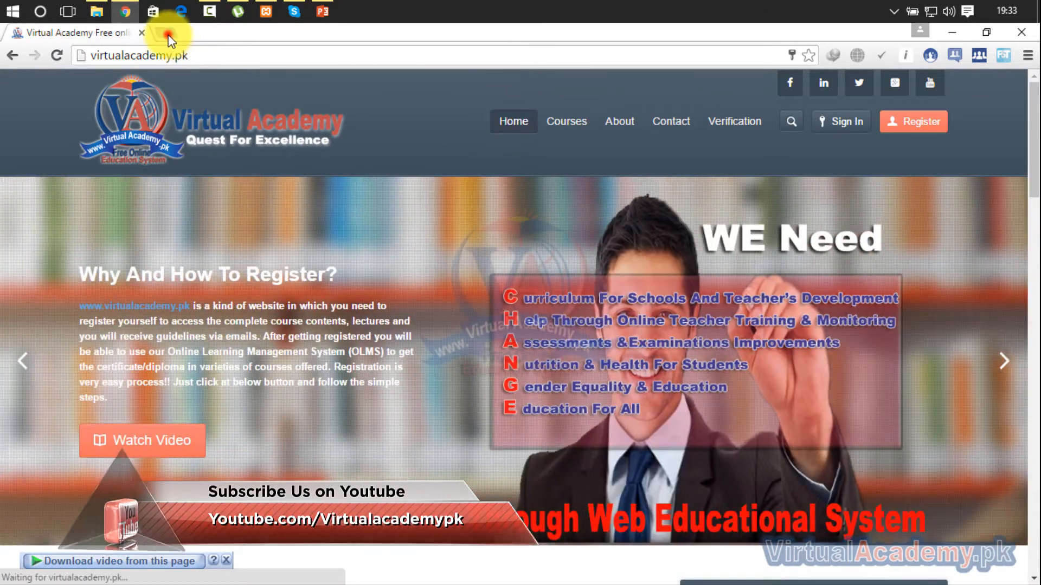
left_click(166, 33)
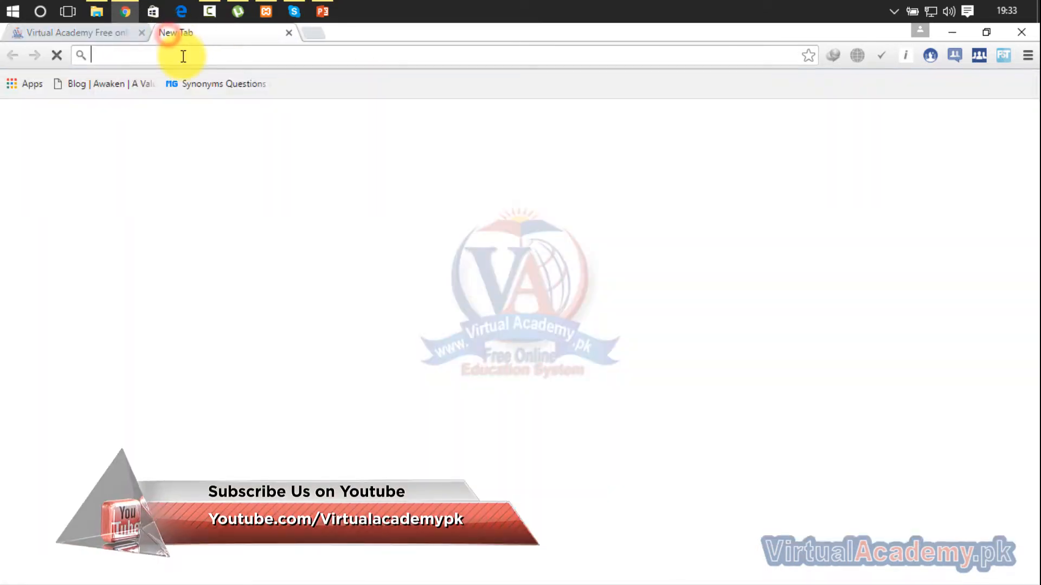
type("word")
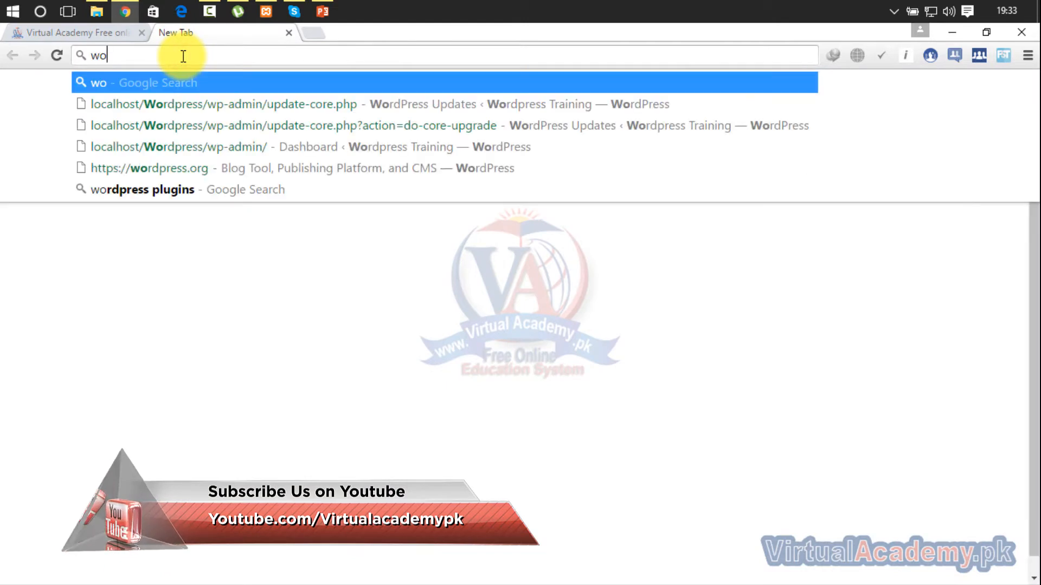
key("BackSpace")
key("BackSpace")
key("BackSpace")
key("BackSpace")
key("BackSpace")
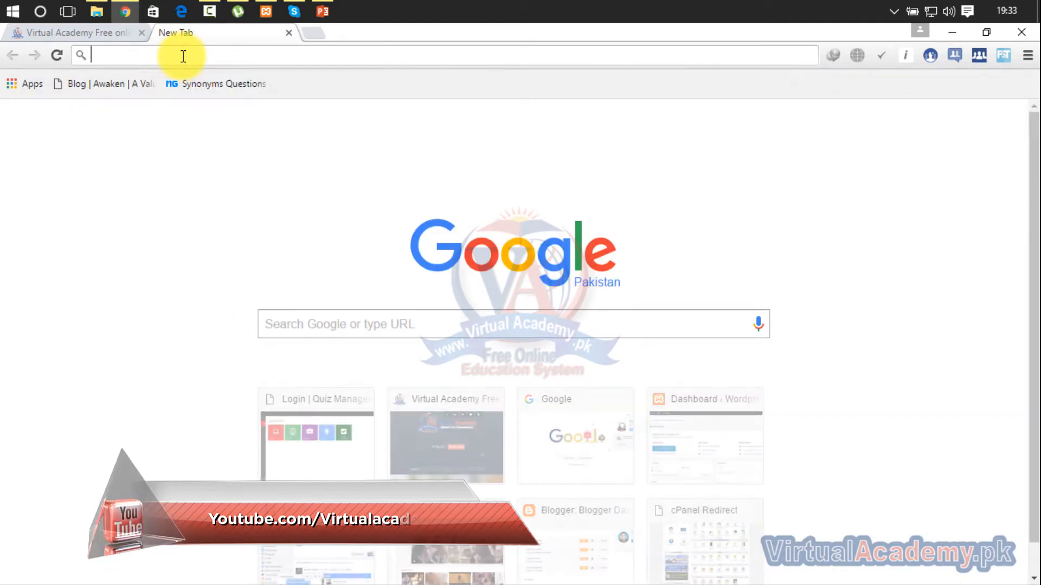
- Load the local WordPress dashboard at localhost/Wordpress/wp-admin and go to the list of installed plugins
type("localhost/Wordpress/wp-admin")
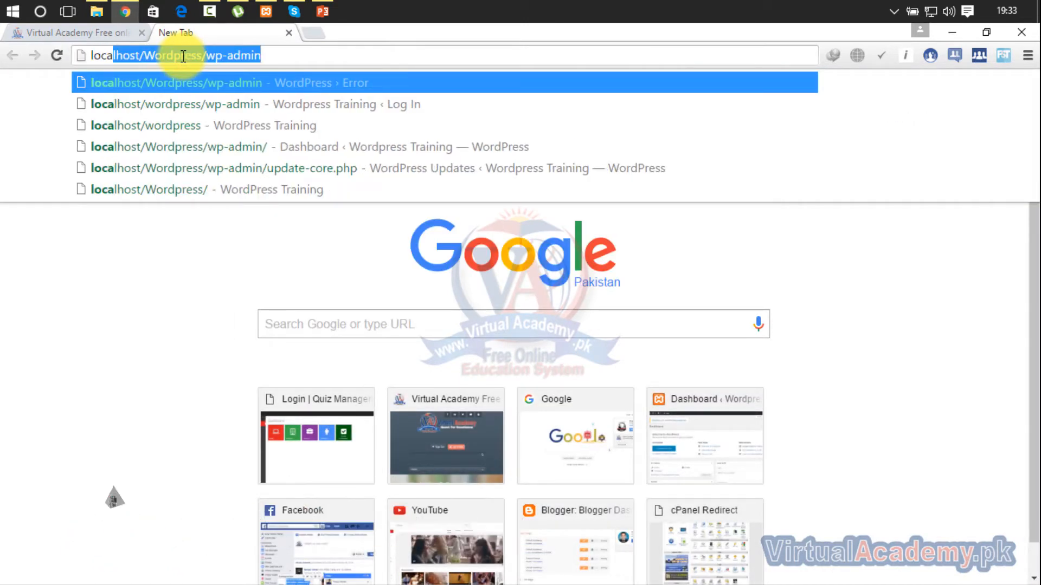
key("Return")
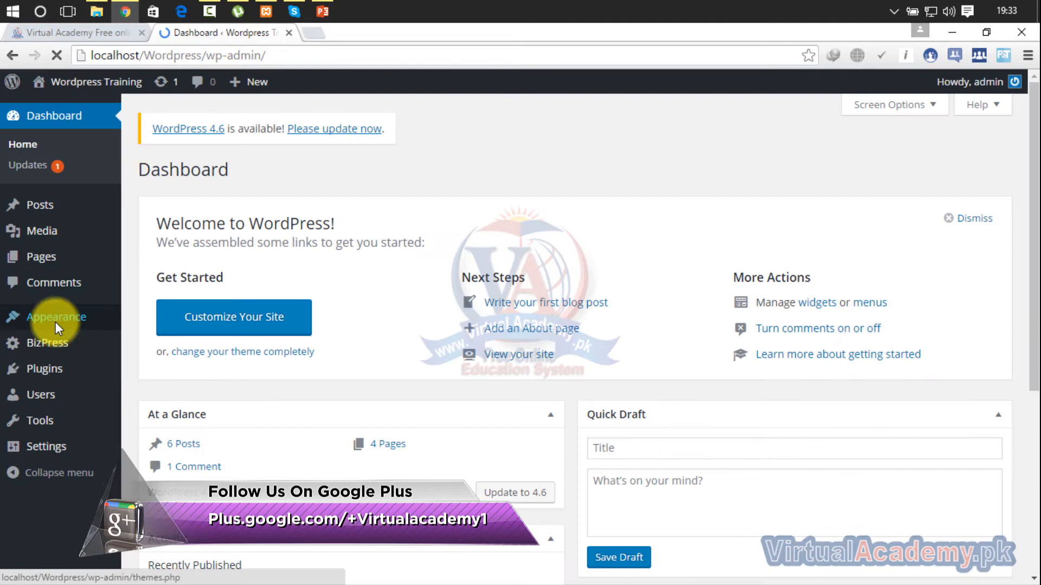
mouse_move(57, 325)
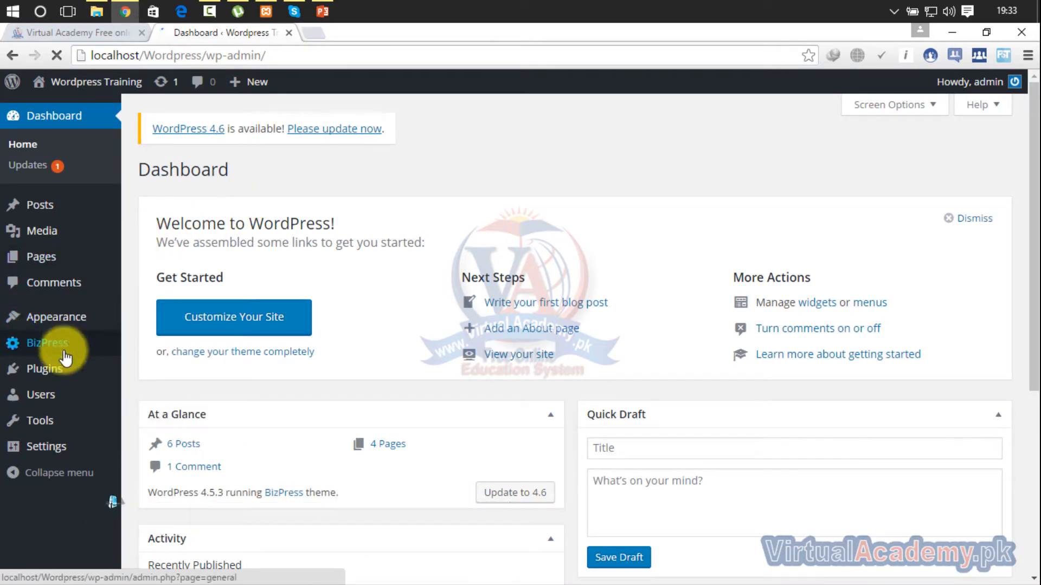
mouse_move(56, 373)
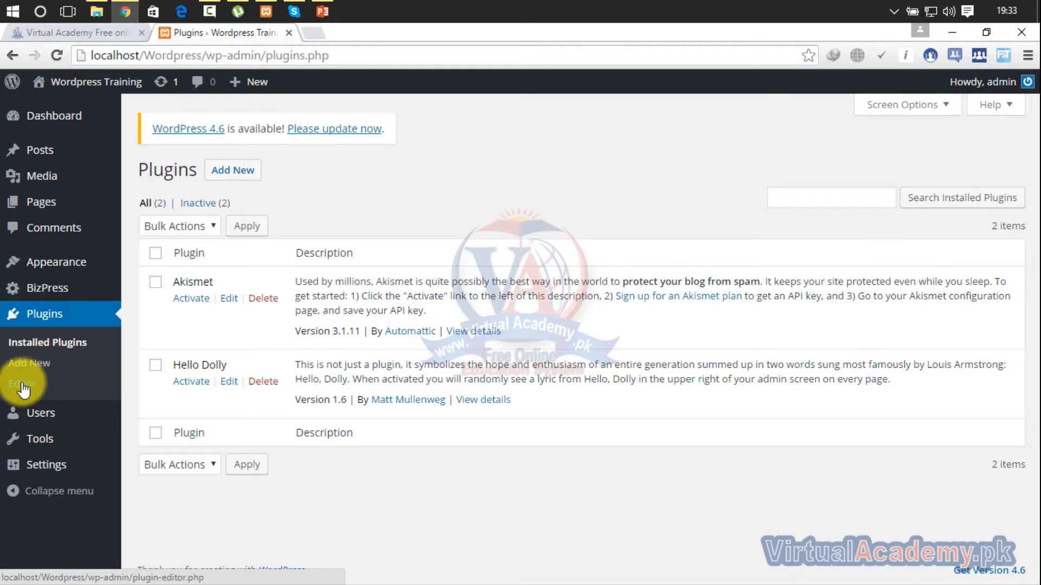
- Go to the Add Plugins page and browse the Popular, Recommended, Favorites and Featured plugin listings
left_click(238, 171)
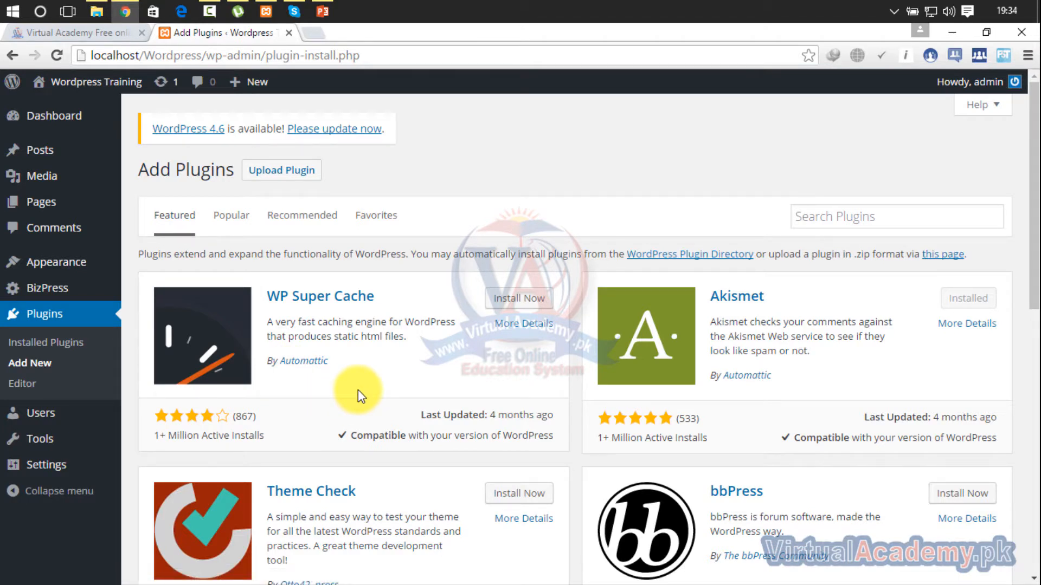
left_click(233, 218)
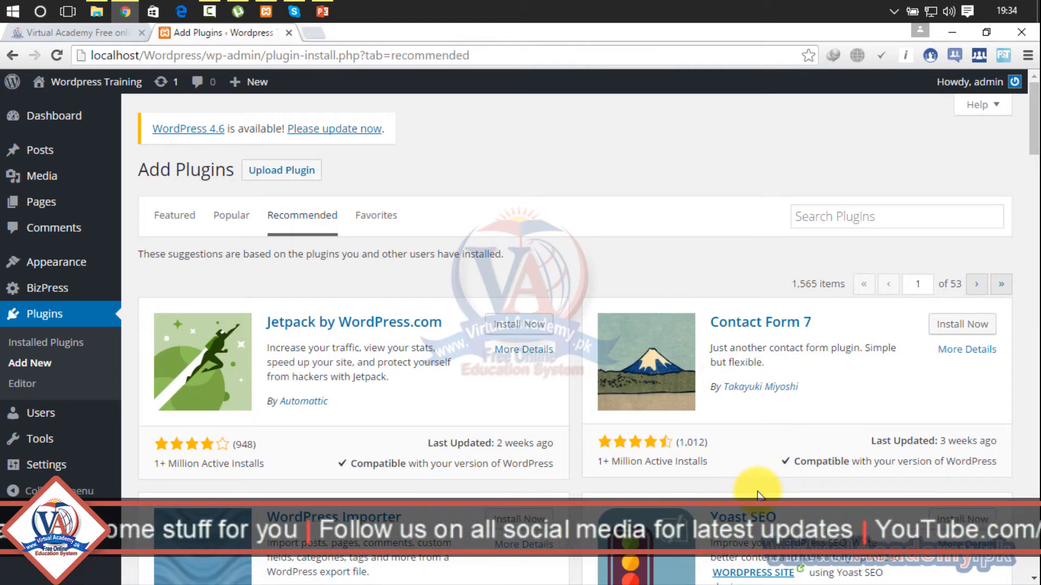
left_click(378, 217)
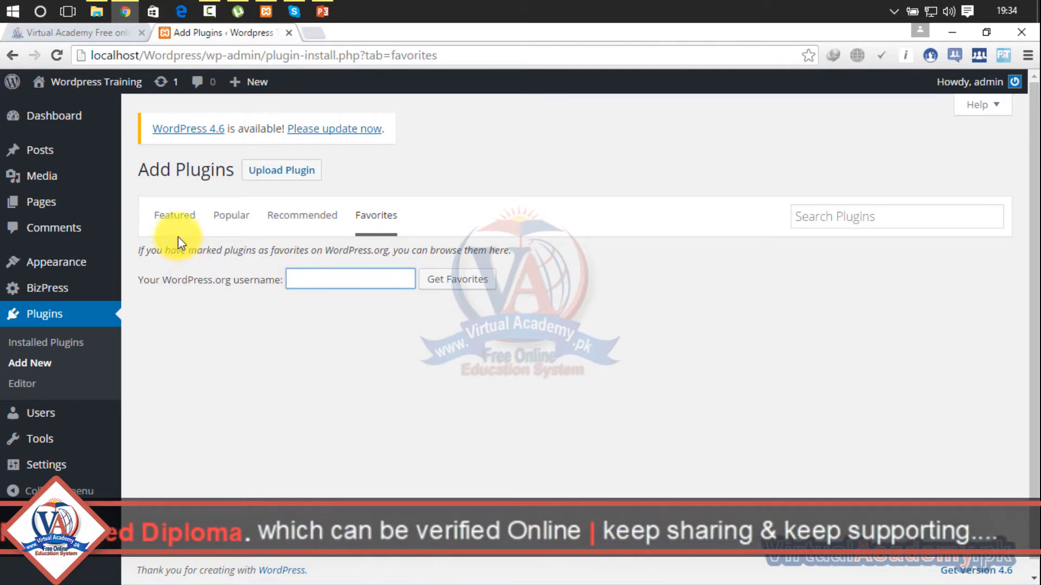
left_click(170, 220)
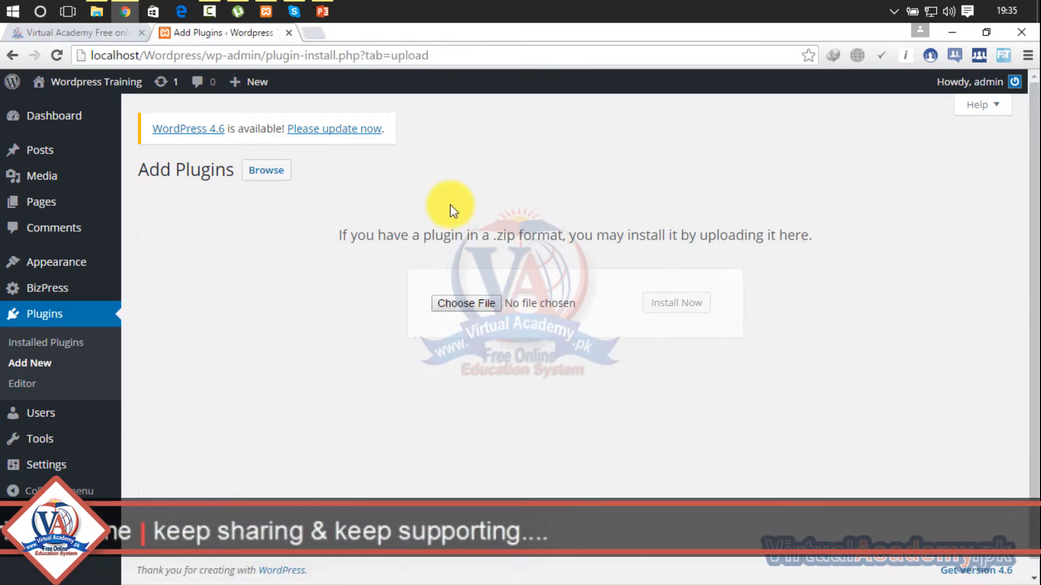
- Open the file chooser for uploading a plugin zip, cancel it, and return to the plugin search on the Add Plugins page
left_click(473, 305)
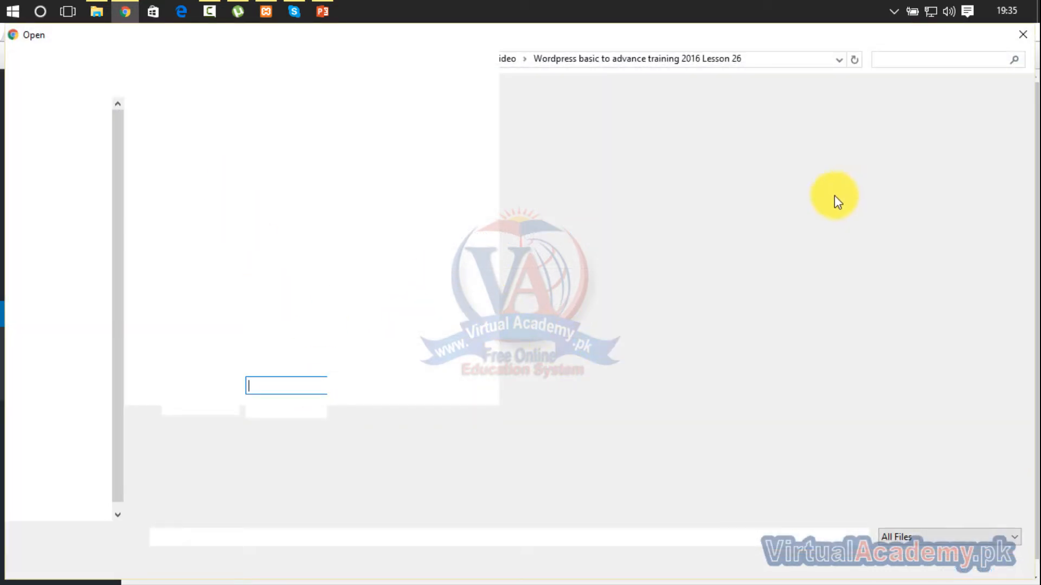
left_click(1024, 41)
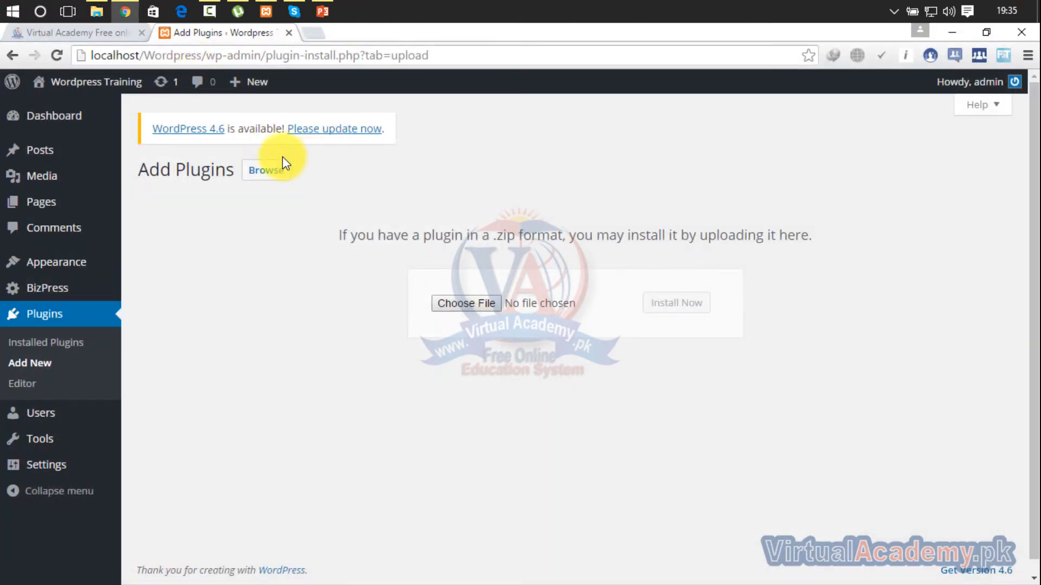
left_click(58, 315)
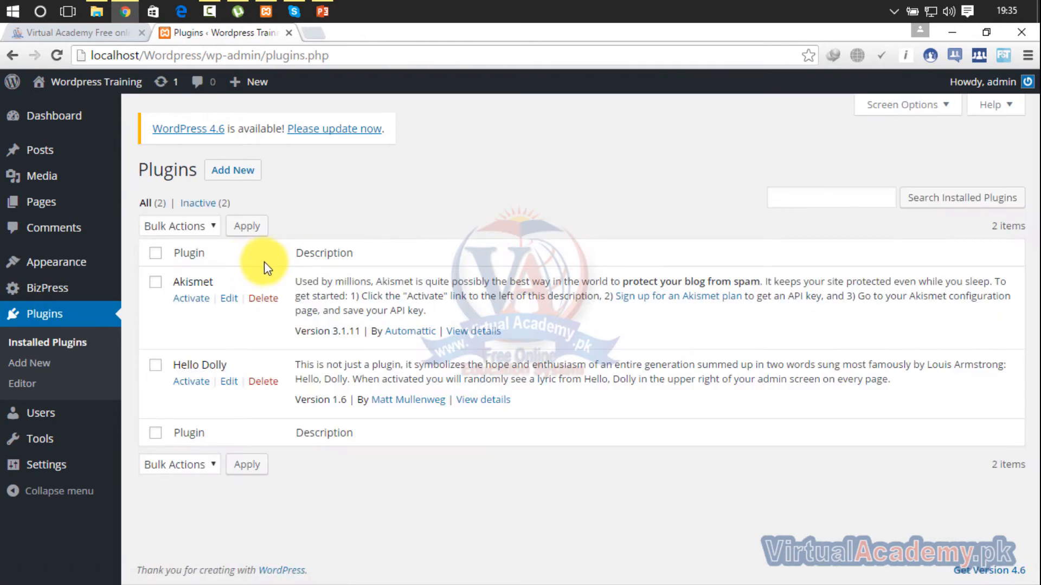
left_click(239, 170)
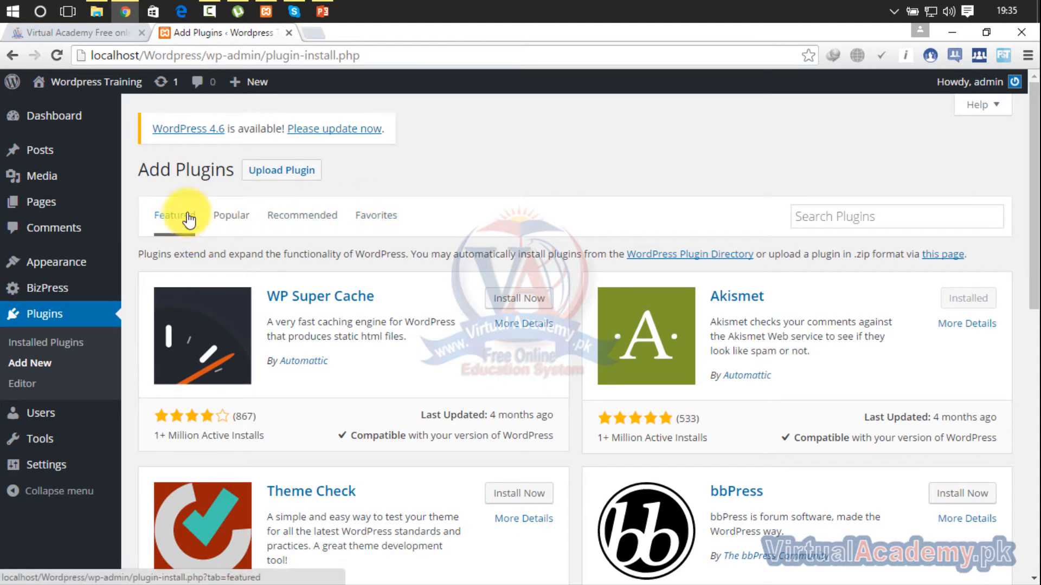
left_click(875, 214)
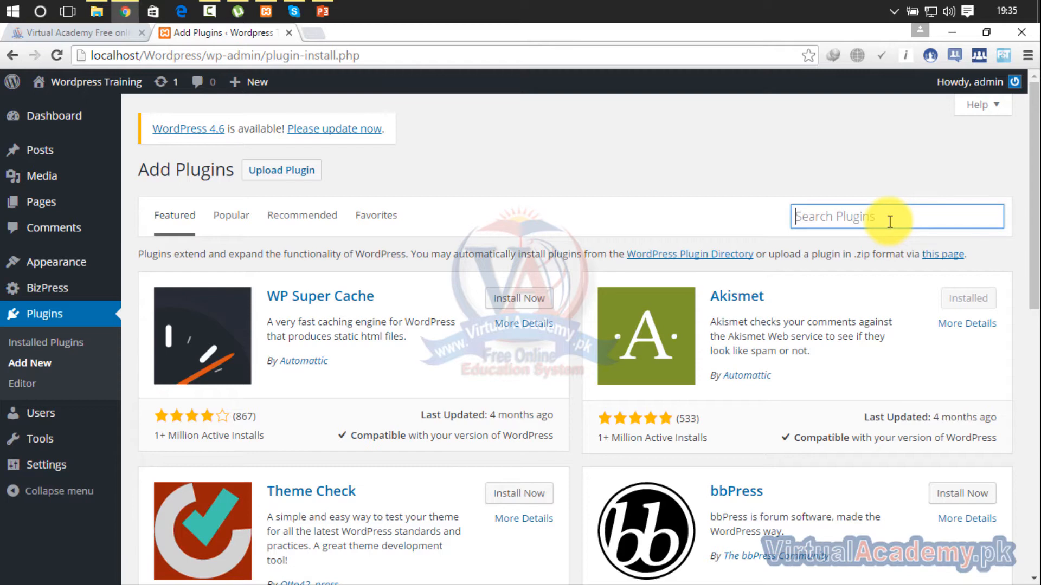
- Demonstrate the share buttons on the Virtual Academy home page by opening the Facebook share window and leaving it without posting
left_click(68, 34)
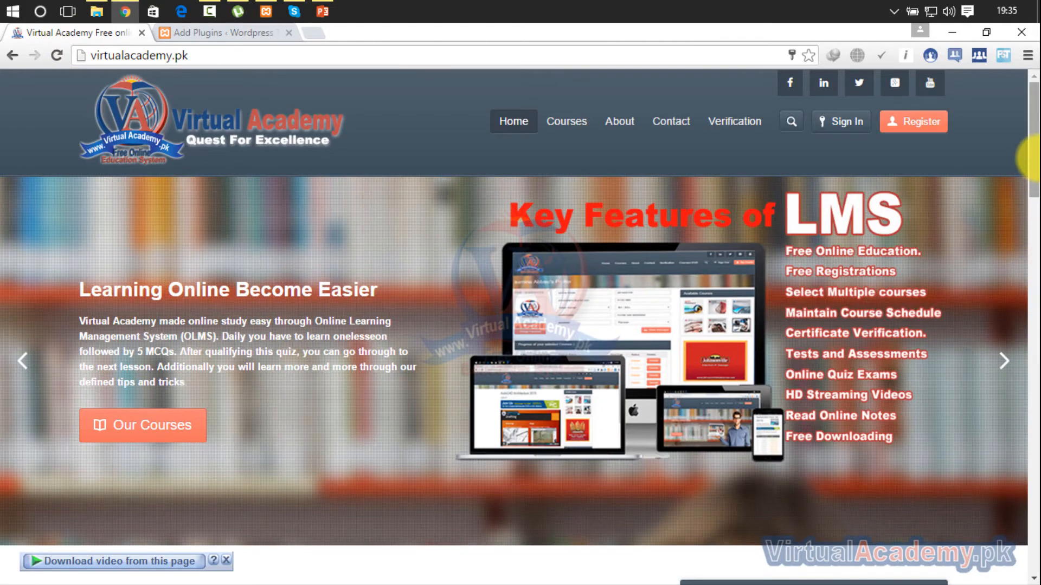
scroll(1029, 279, "down", 10)
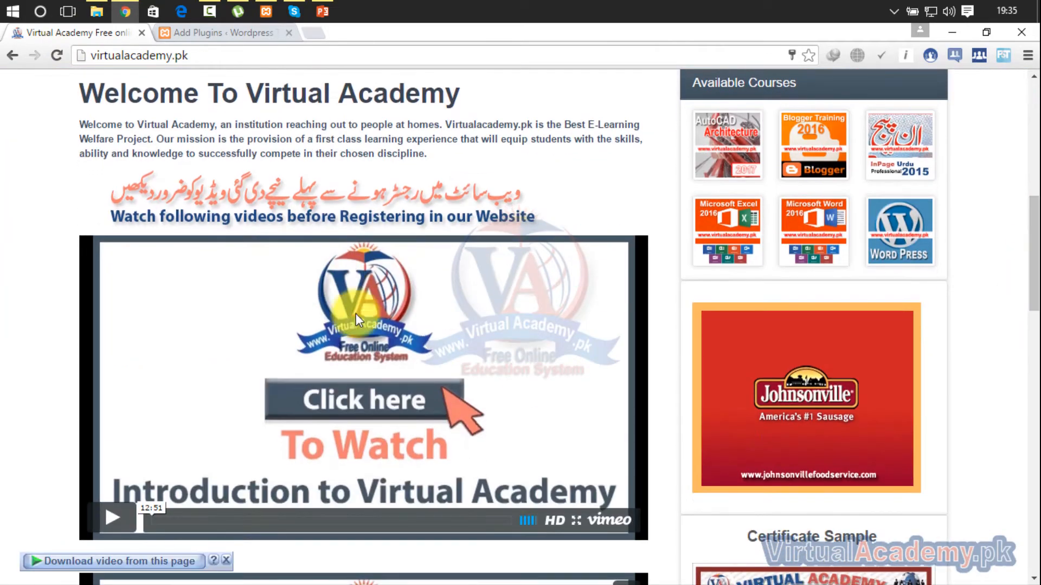
scroll(1030, 247, "down", 12)
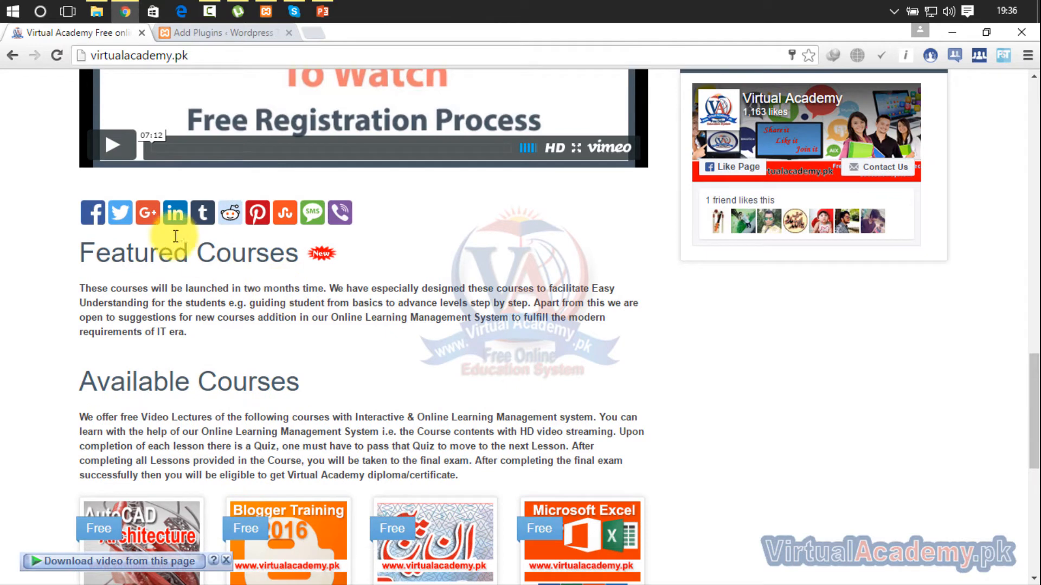
left_click(91, 213)
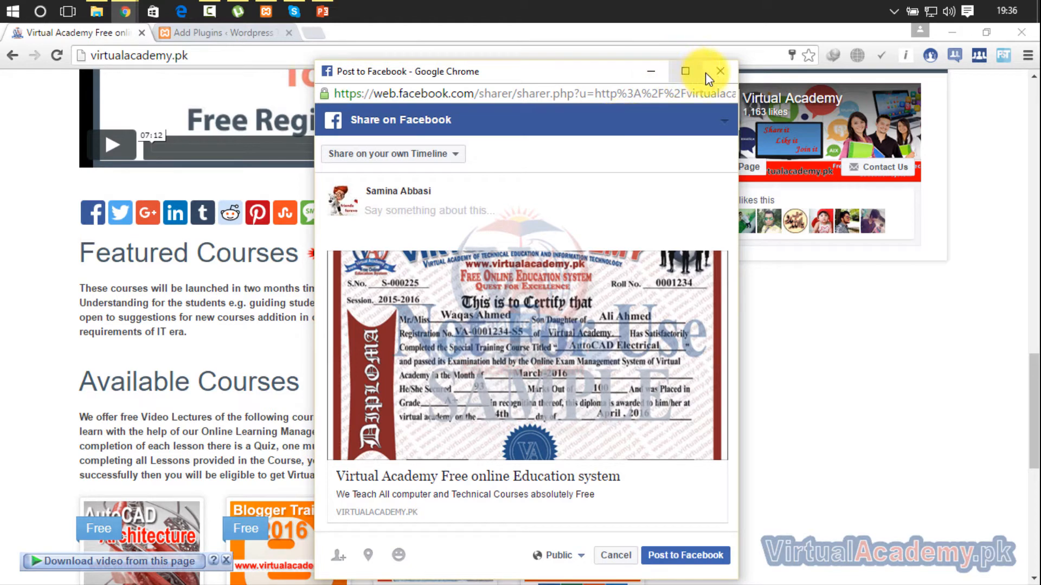
left_click(721, 73)
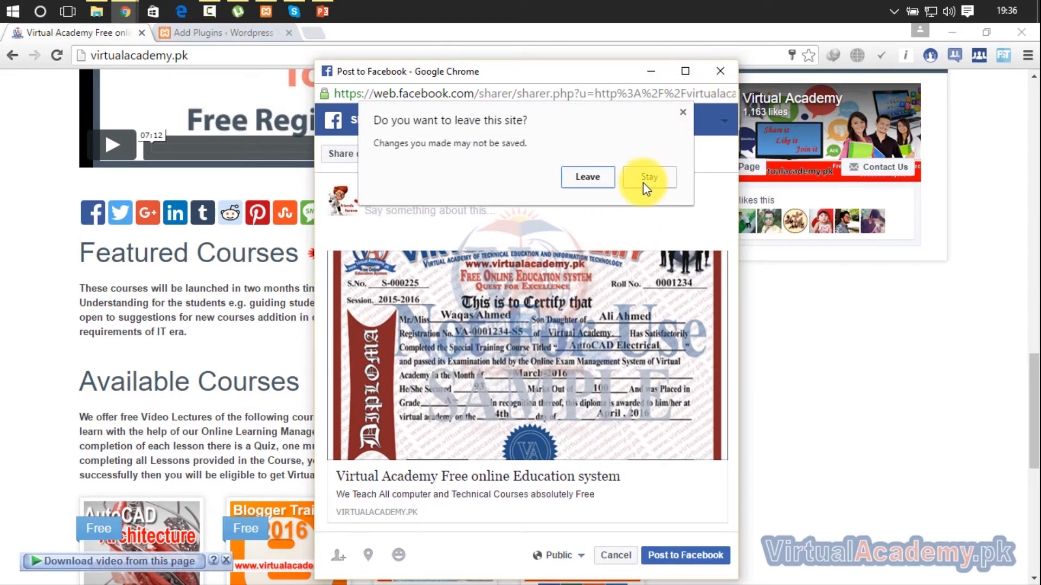
left_click(603, 183)
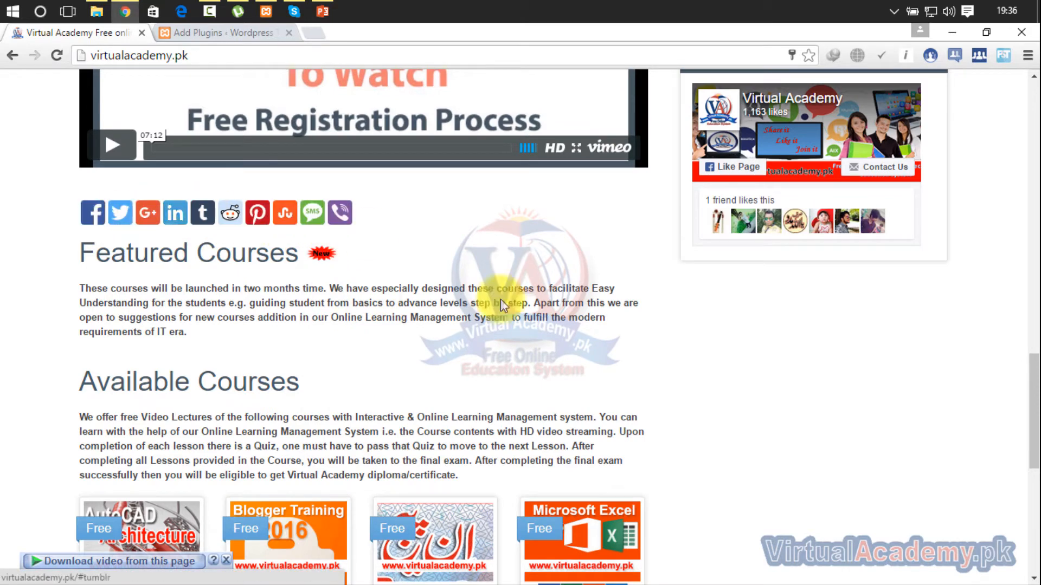
left_click_drag(1034, 395, 1038, 113)
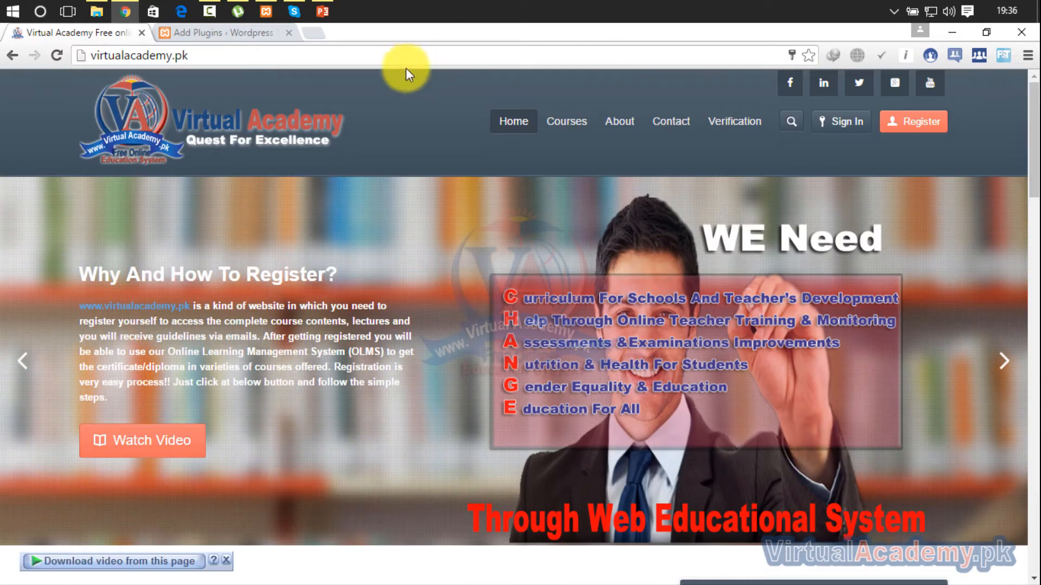
- Return to the WordPress Add Plugins page and search the plugins for "addthis"
left_click(208, 32)
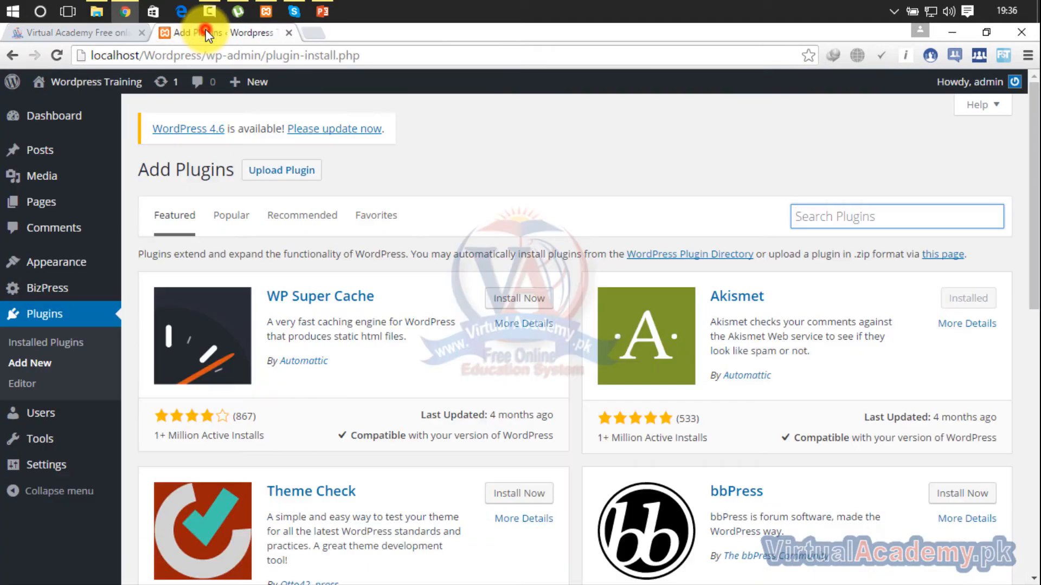
left_click(813, 217)
type("addthis")
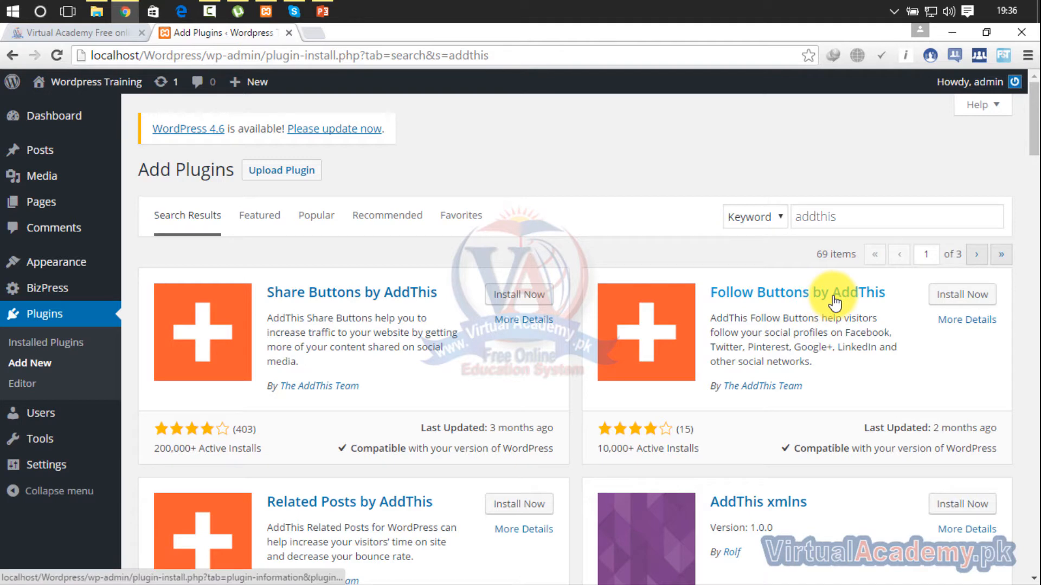
- Look at the social profile icons in the Virtual Academy site's header and return to the plugin search results
left_click(78, 39)
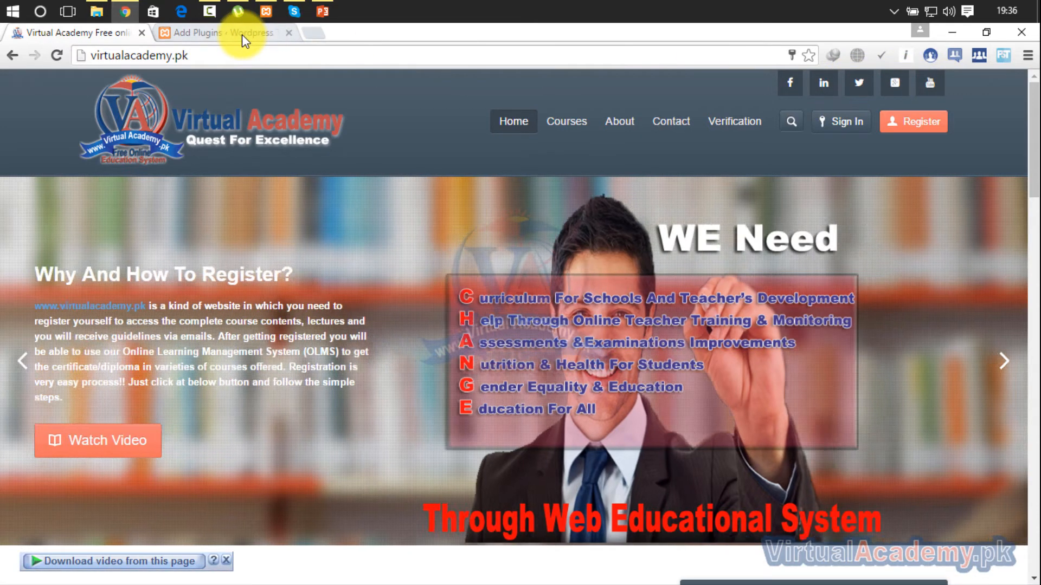
left_click(241, 33)
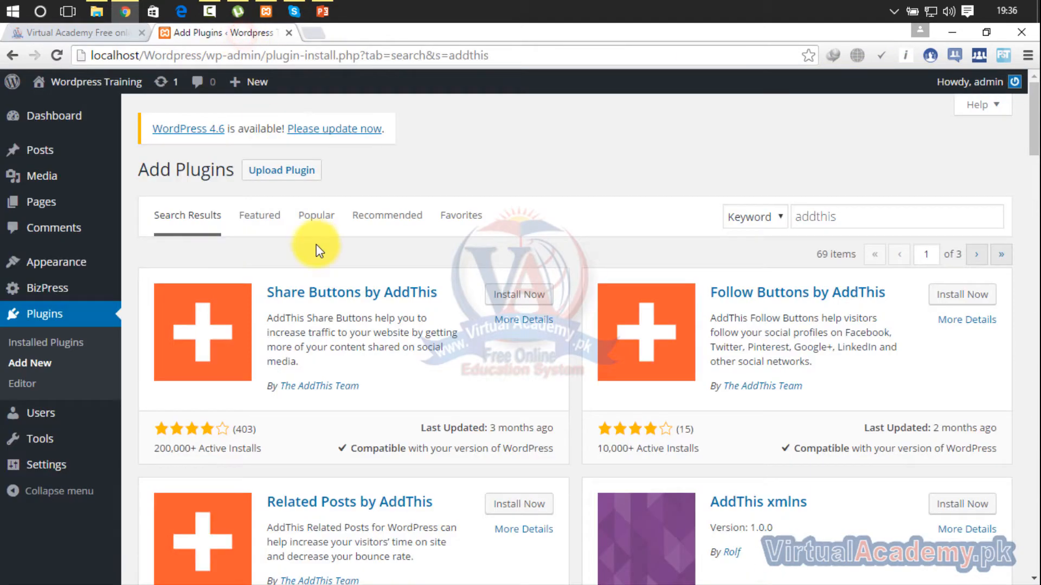
- Open the details of Share Buttons by AddThis and review its installation notes, screenshots, changelog, FAQ and reviews
left_click(386, 293)
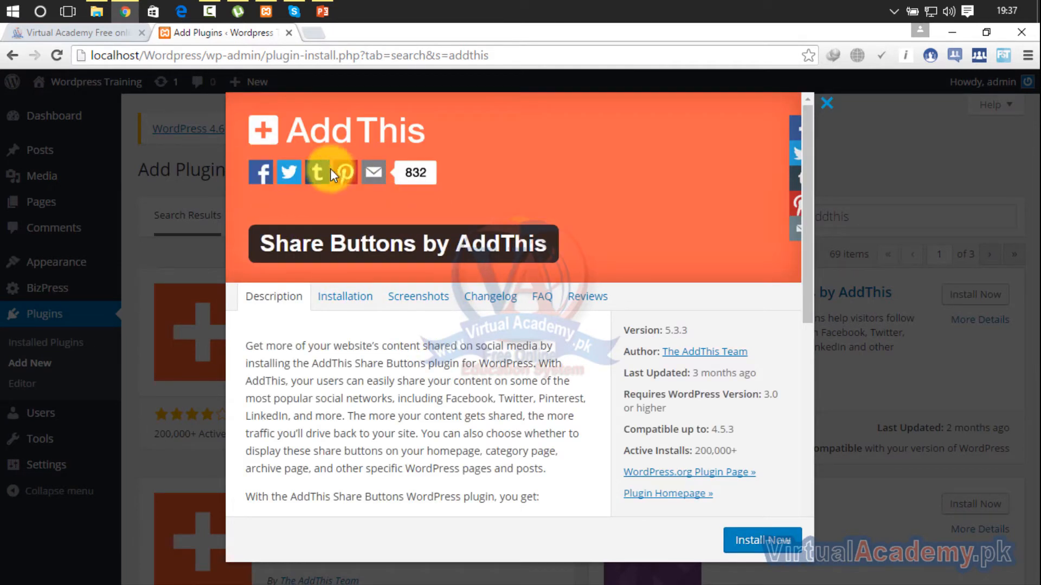
left_click(337, 298)
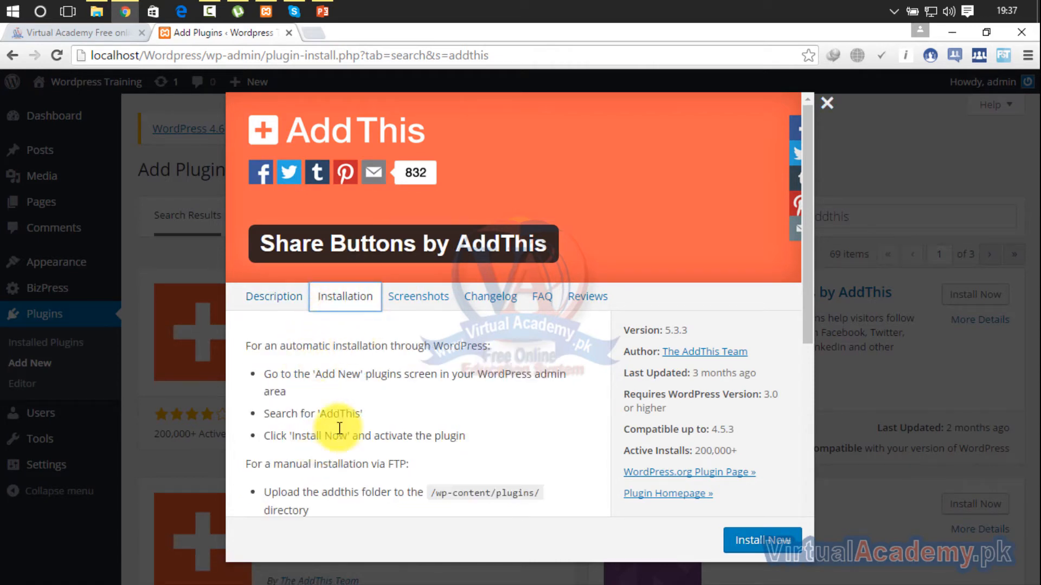
left_click(429, 306)
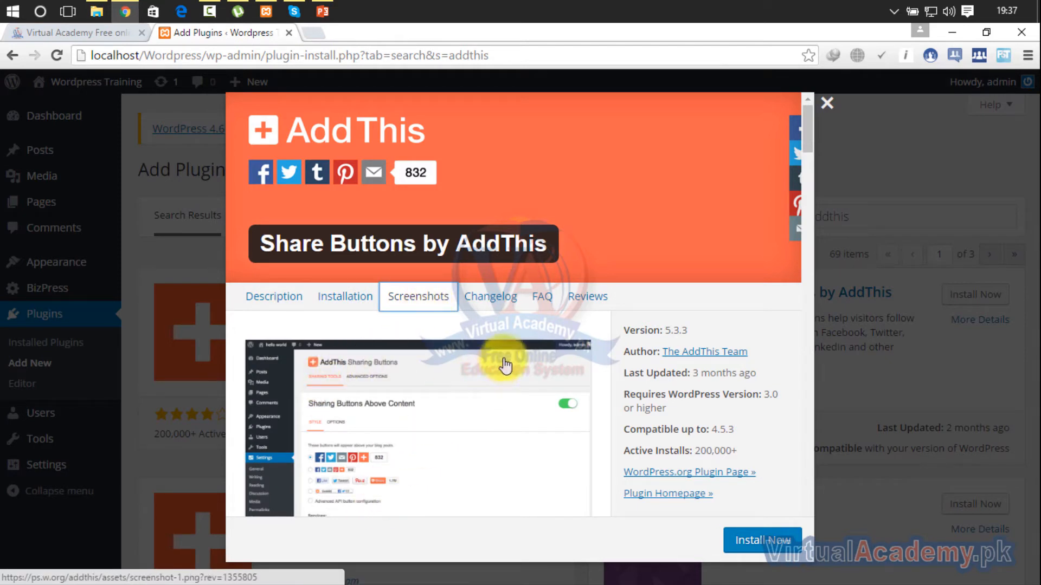
left_click(502, 305)
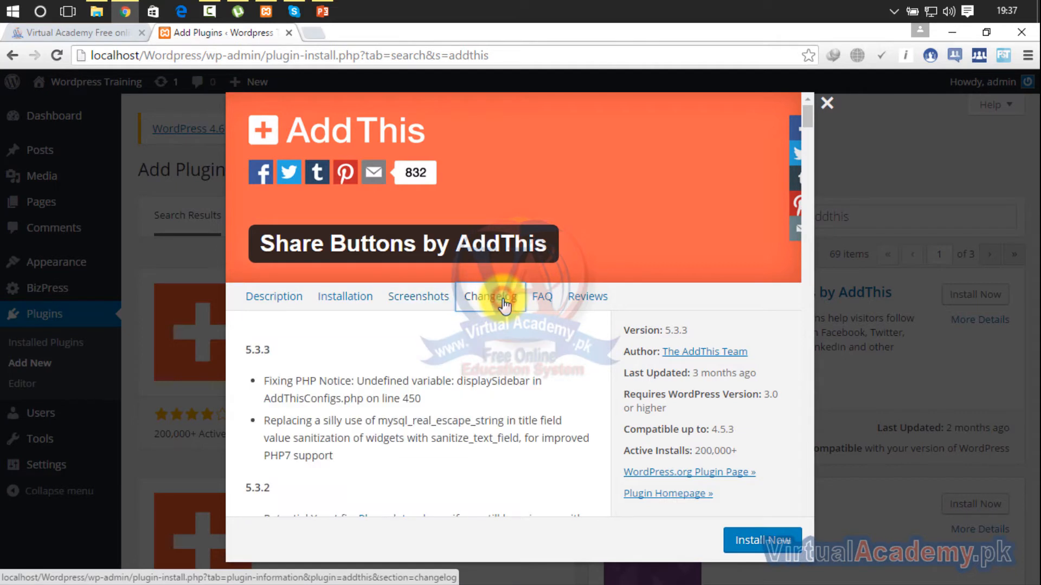
left_click(545, 303)
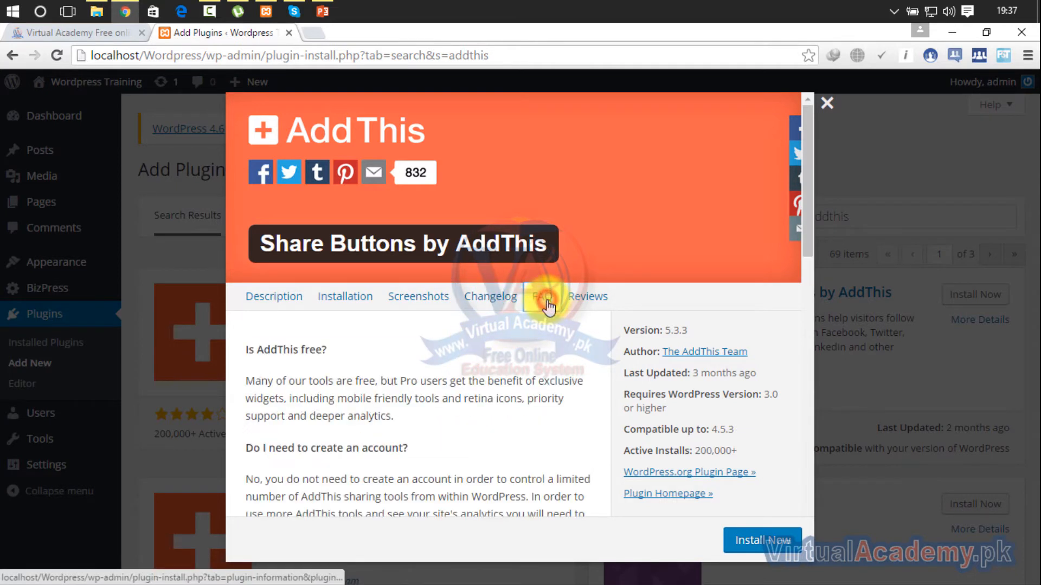
left_click(575, 303)
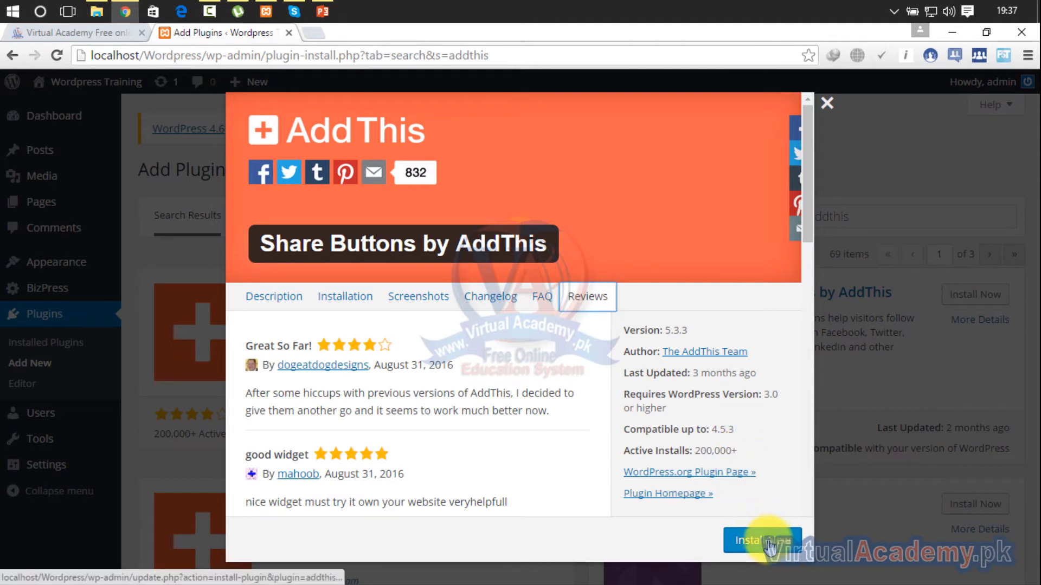
- Leave the plugin details and install Share Buttons by AddThis from the search results
left_click(826, 104)
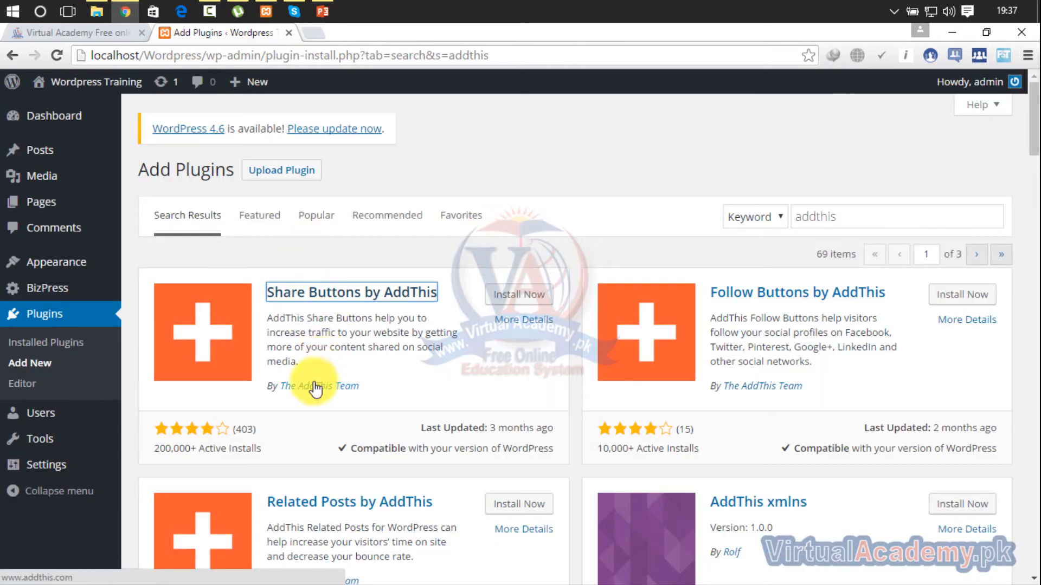
left_click(523, 298)
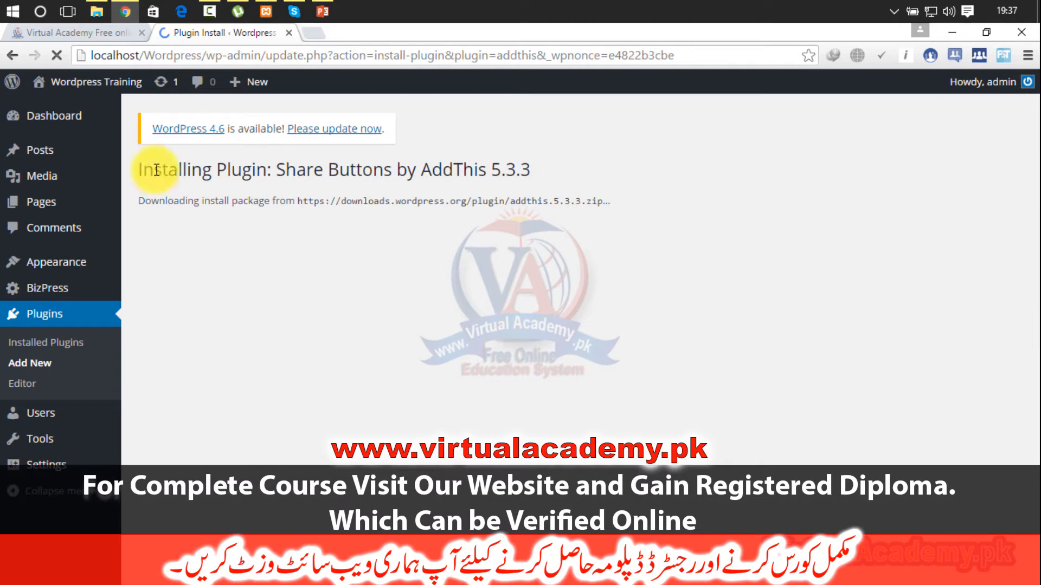
- Open the WordPress Training site in a new tab and examine the end of the full "images" post
mouse_move(92, 84)
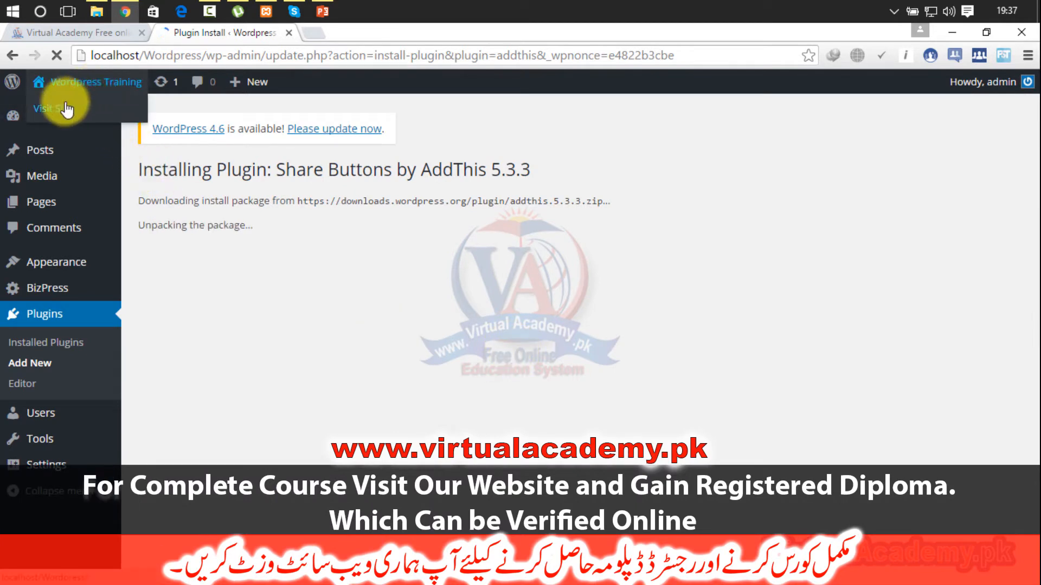
right_click(70, 106)
left_click(79, 108)
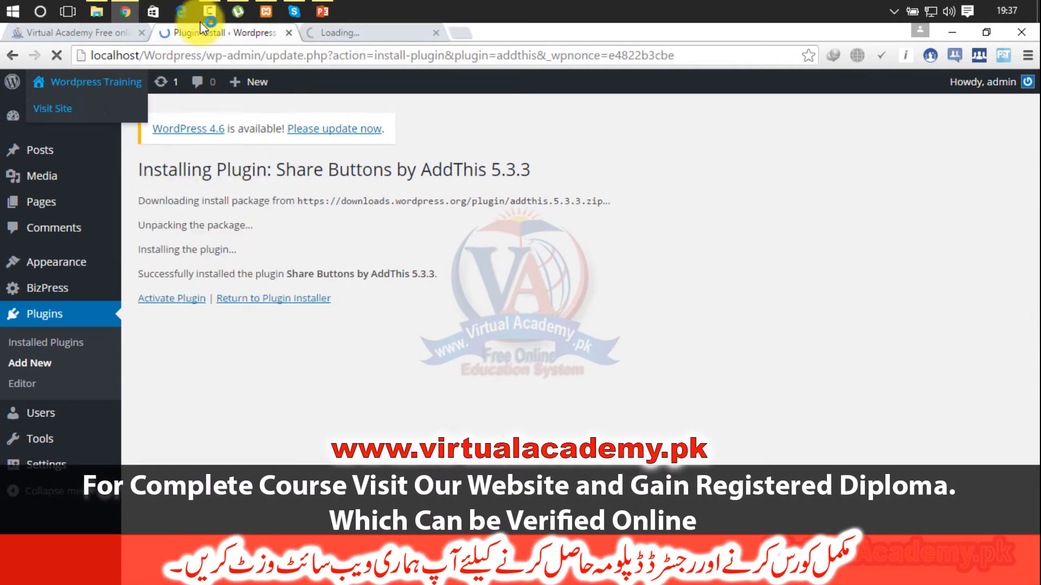
left_click(368, 32)
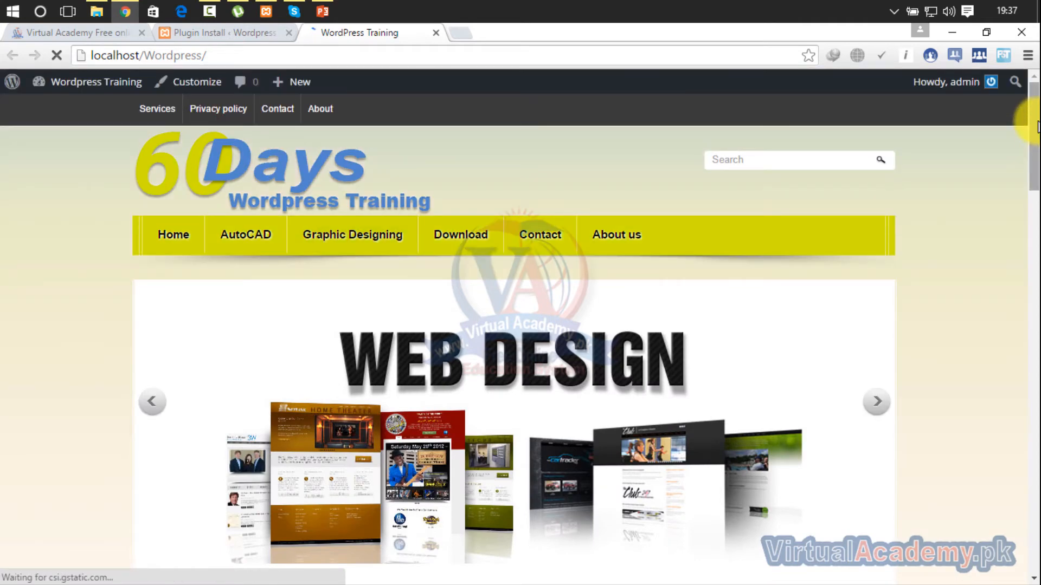
left_click_drag(1036, 127, 1033, 233)
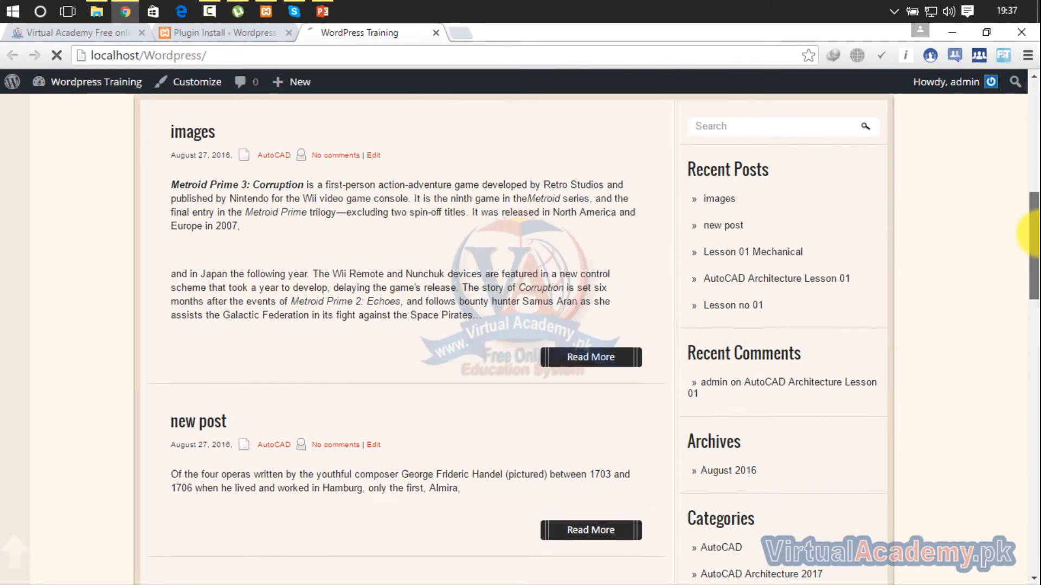
left_click(599, 360)
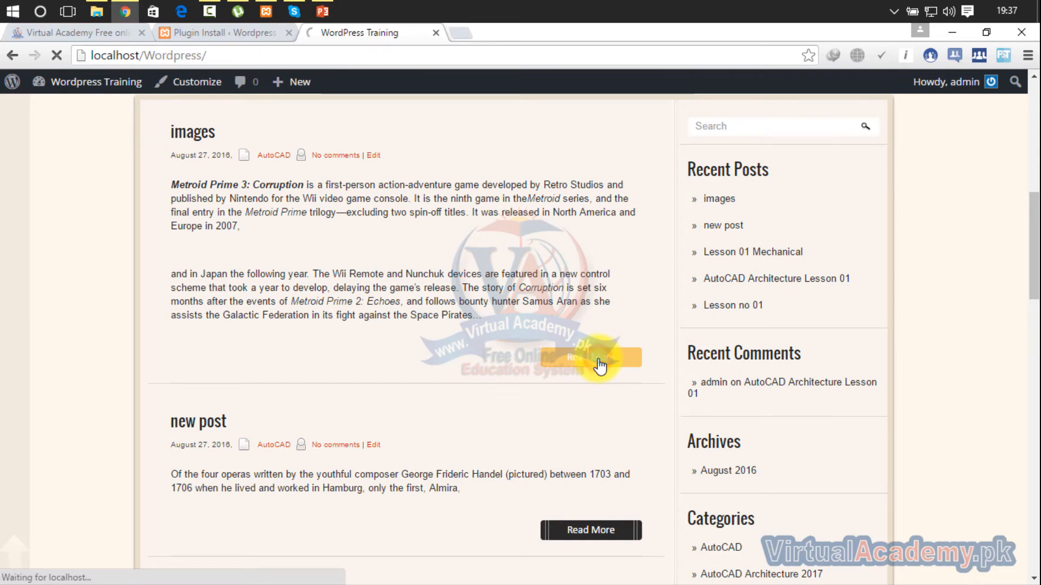
left_click_drag(1034, 117, 1033, 270)
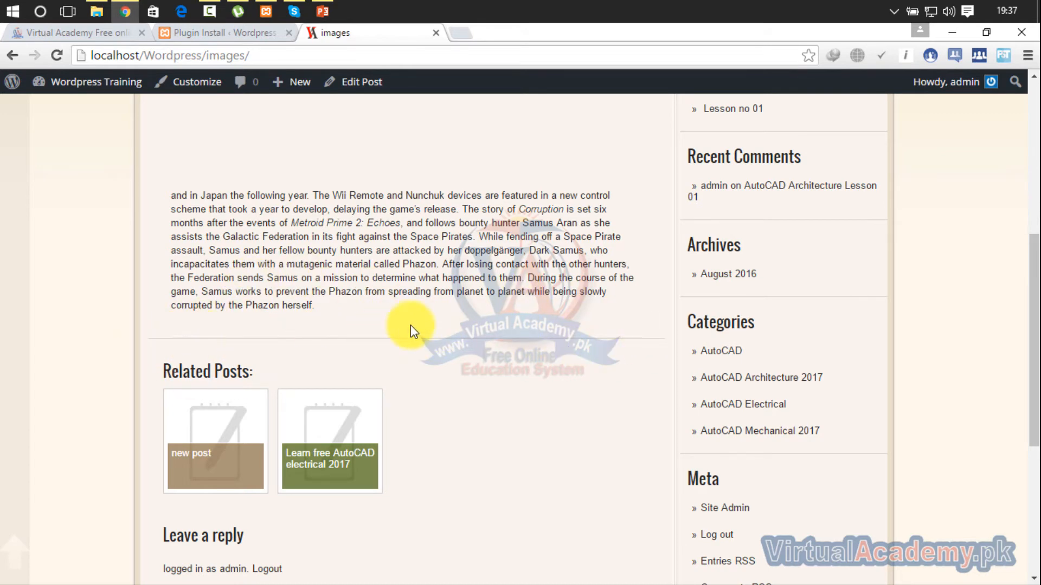
- Return to the plugin installation page, activate Share Buttons by AddThis and look over the Sharing Buttons Above Content settings
left_click(218, 34)
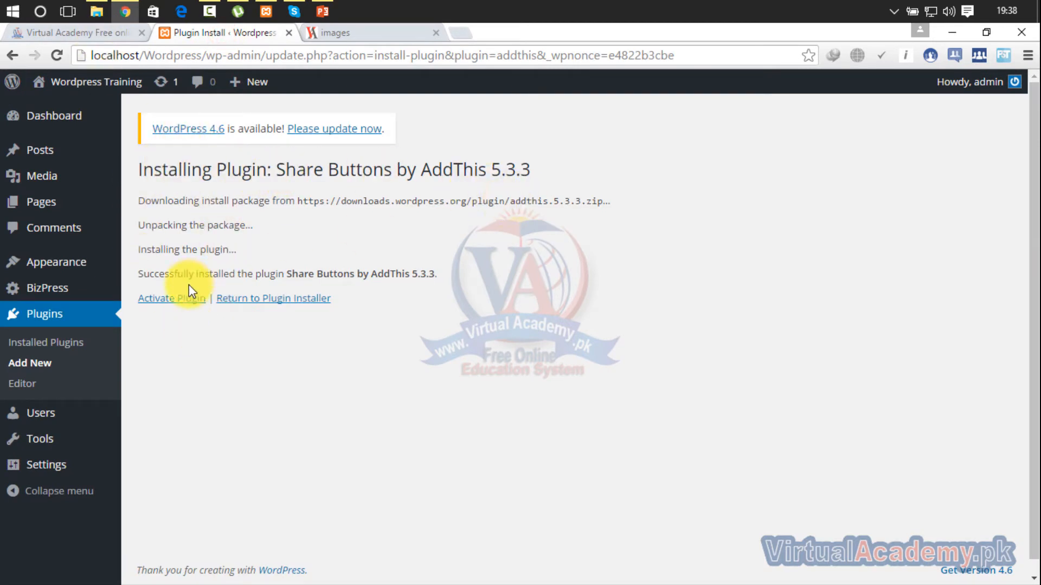
left_click(182, 302)
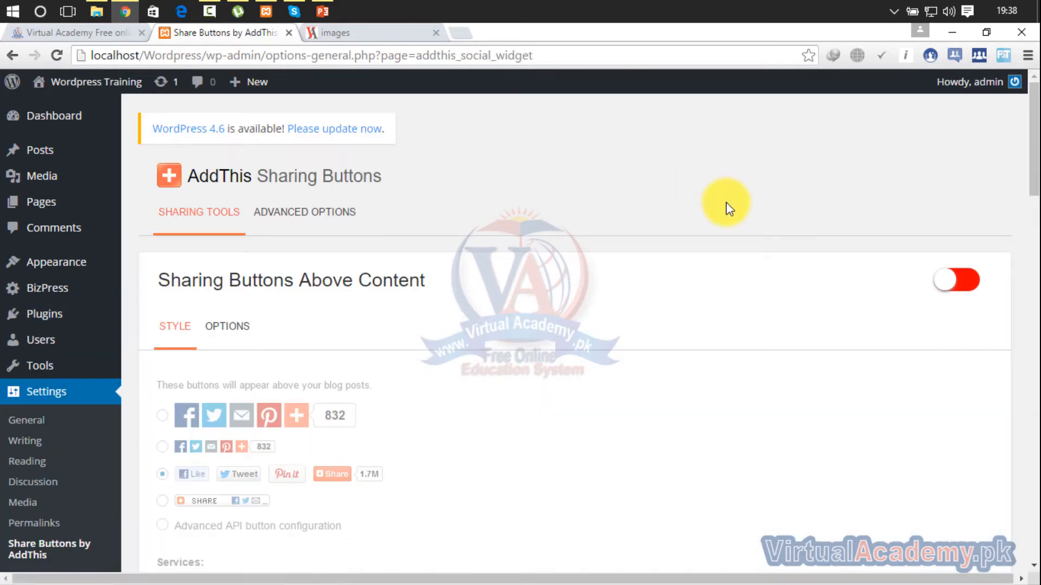
left_click_drag(1034, 122, 1035, 144)
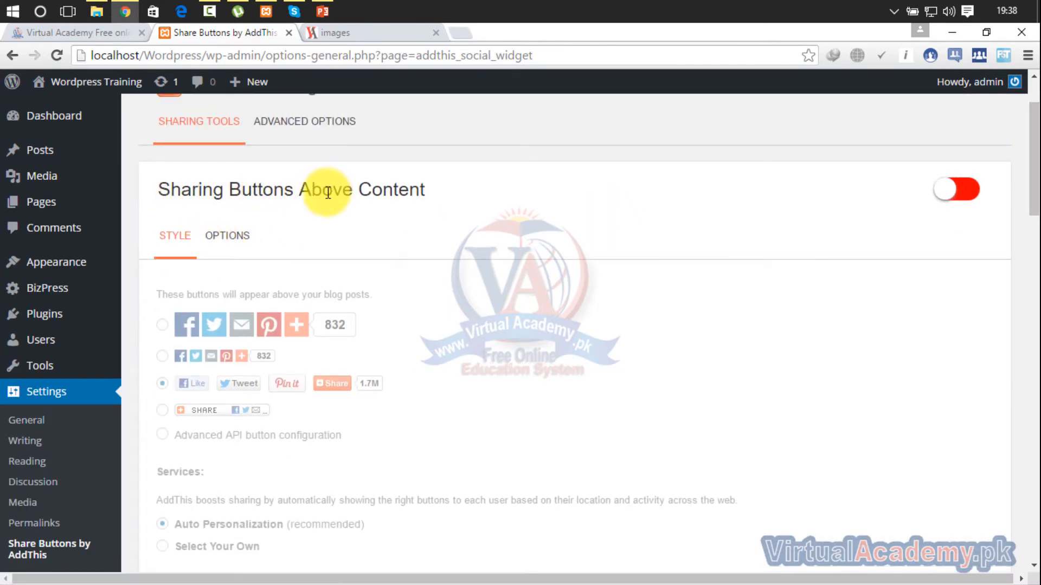
- Check the area around the "images" post title on the site and return to the Sharing Buttons Below Content settings
left_click(360, 33)
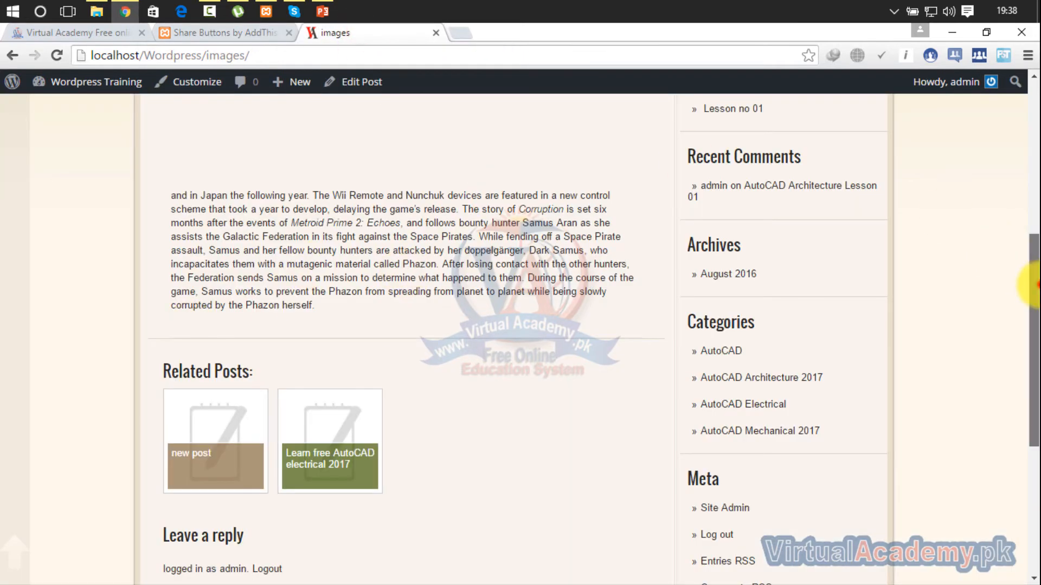
scroll(1033, 285, "up", 6)
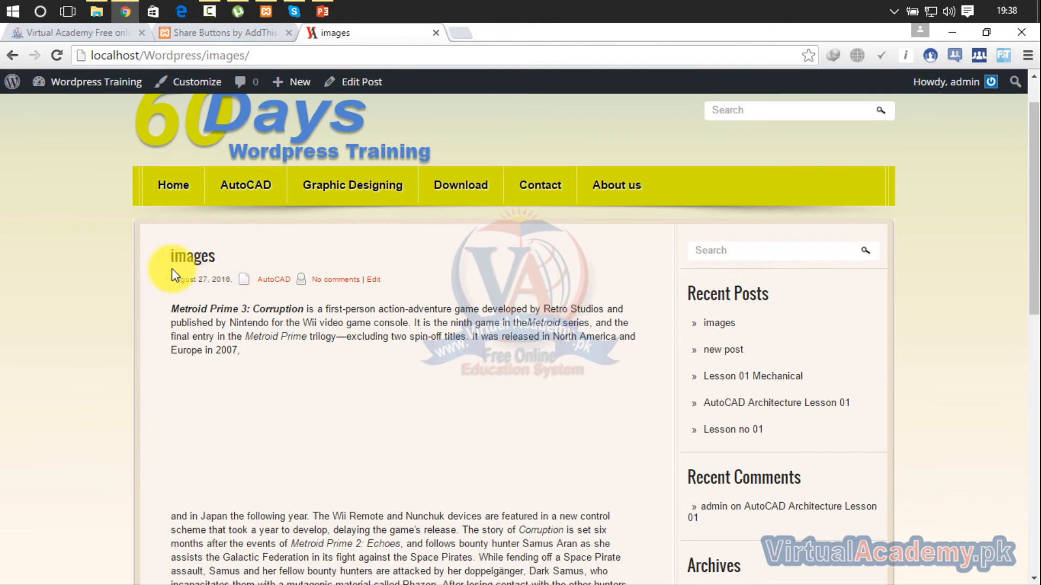
left_click(221, 34)
left_click_drag(1034, 130, 1037, 240)
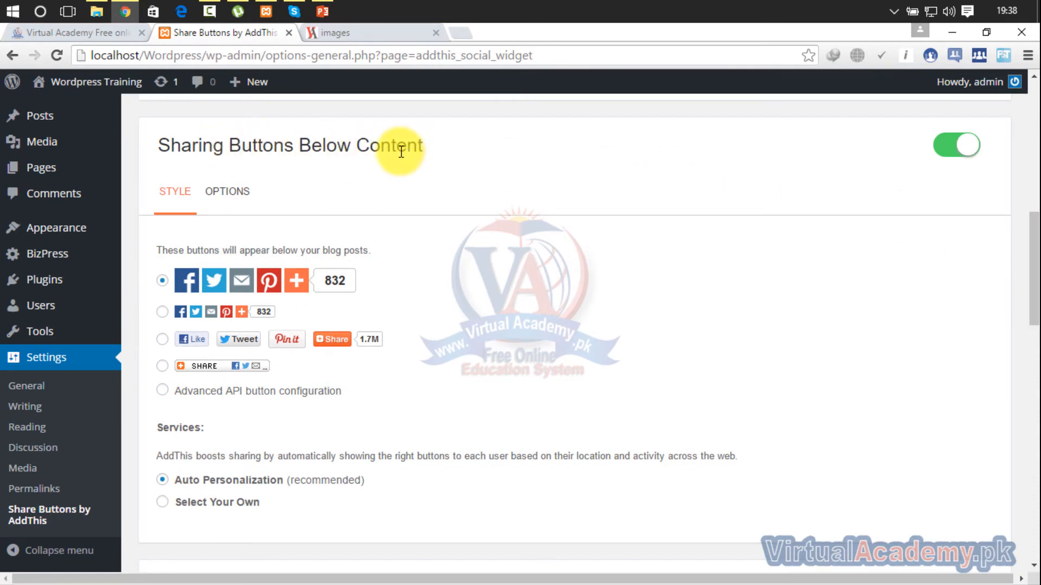
- Switch Sharing Buttons Below Content off and on again
left_click(946, 155)
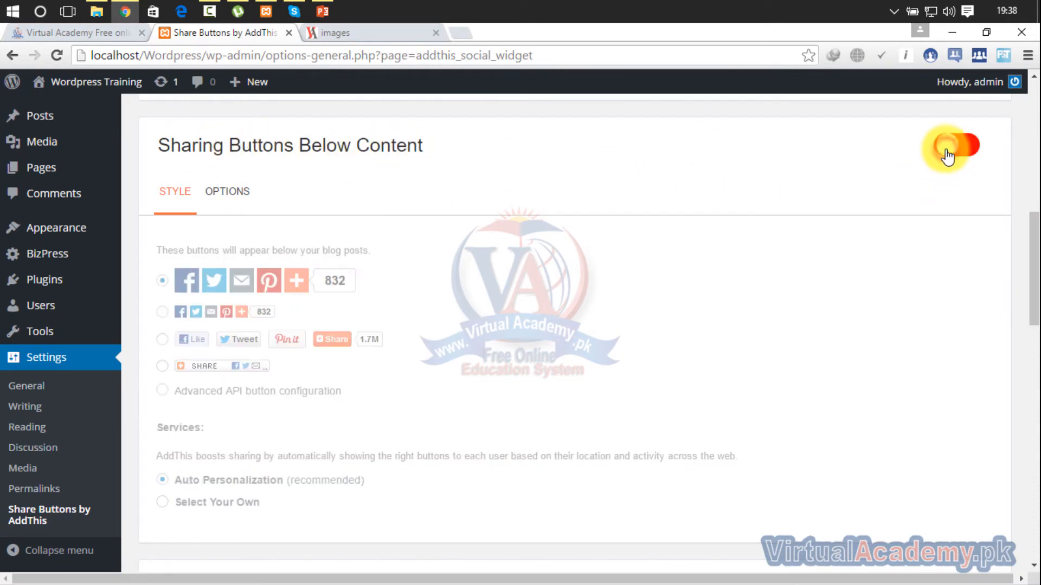
left_click(956, 156)
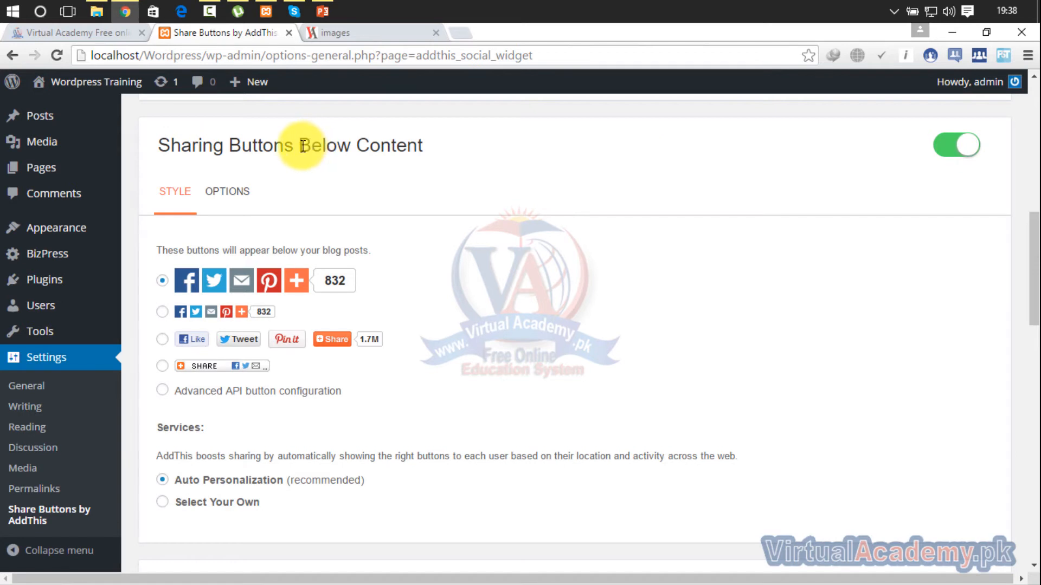
left_click_drag(302, 145, 433, 145)
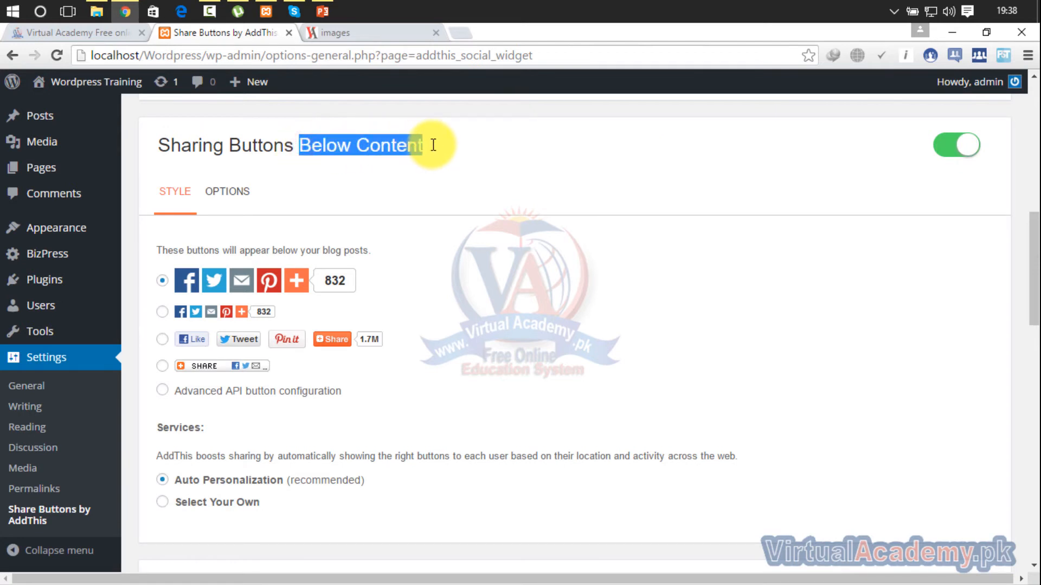
- Try the Like/Tweet, compact Share and Advanced API styles for the below-content buttons, and go back to the large icon style
left_click_drag(1031, 226, 1033, 233)
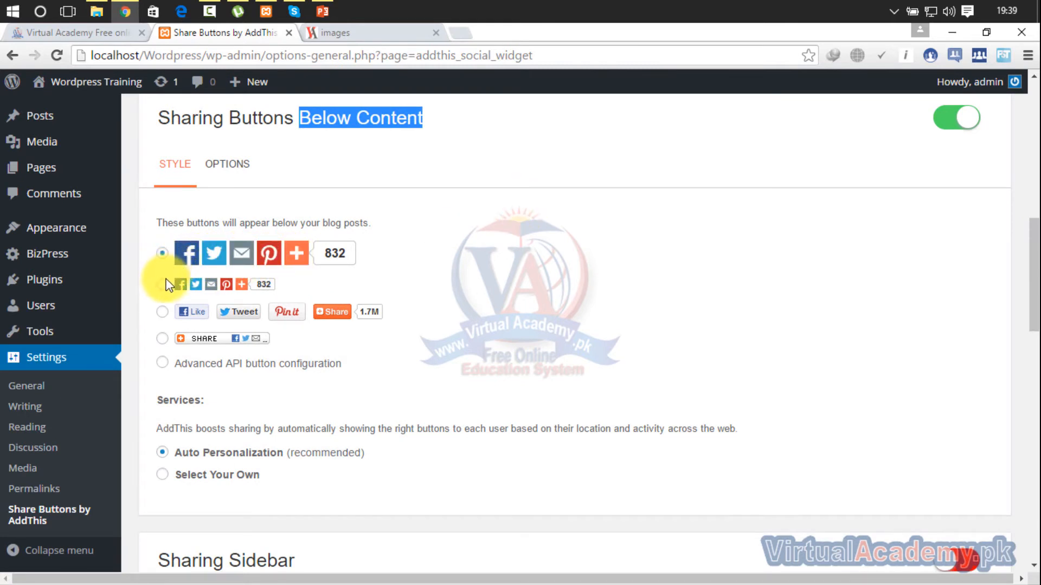
left_click(160, 313)
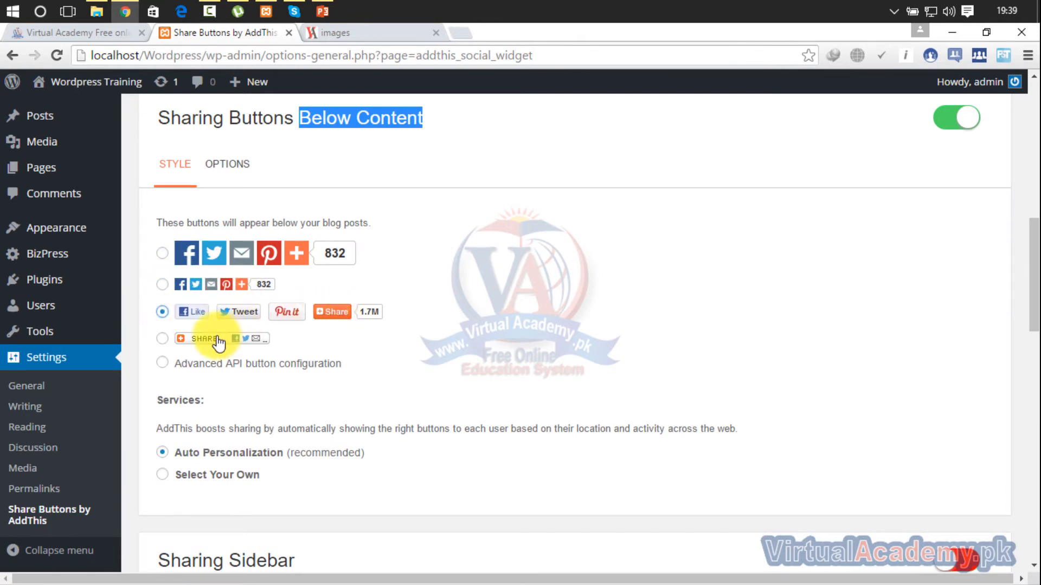
left_click(162, 340)
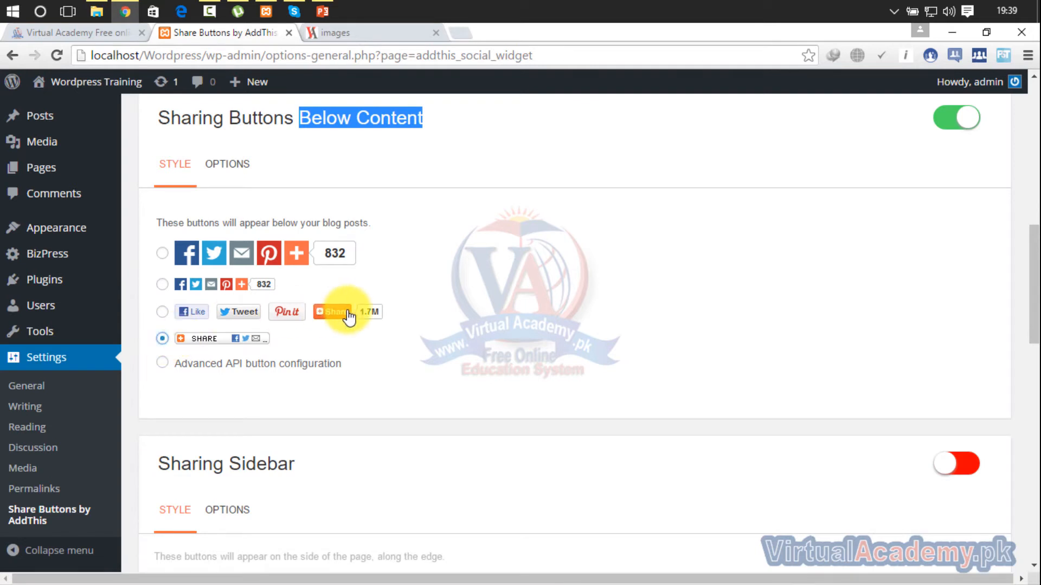
left_click(166, 362)
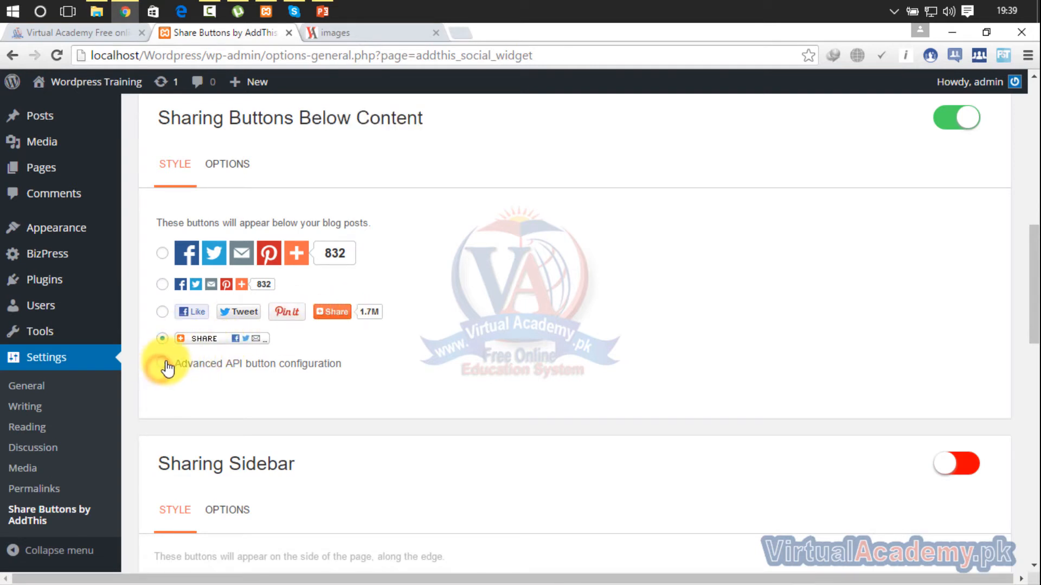
left_click(166, 363)
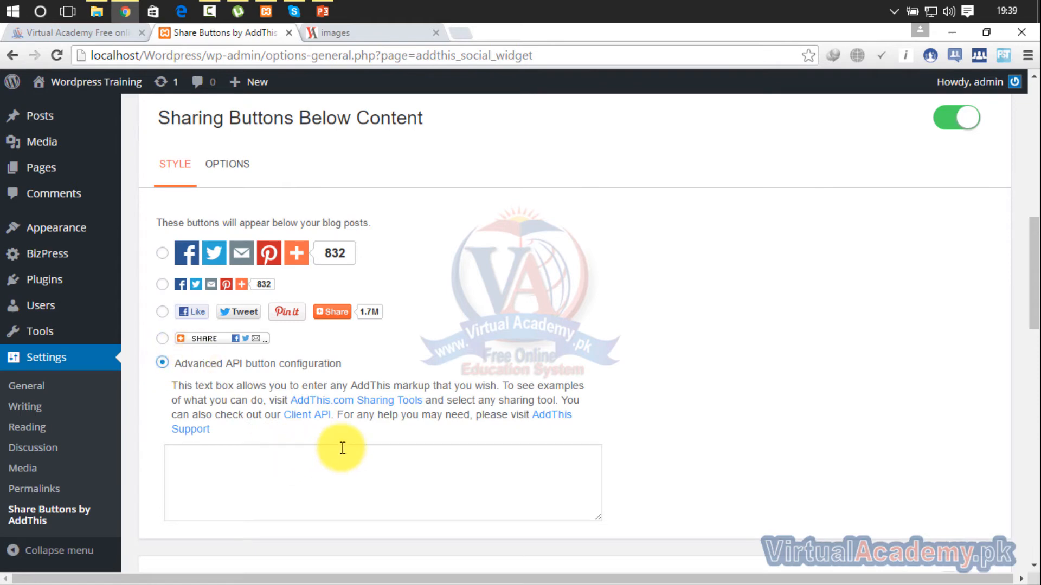
left_click_drag(1036, 263, 1036, 228)
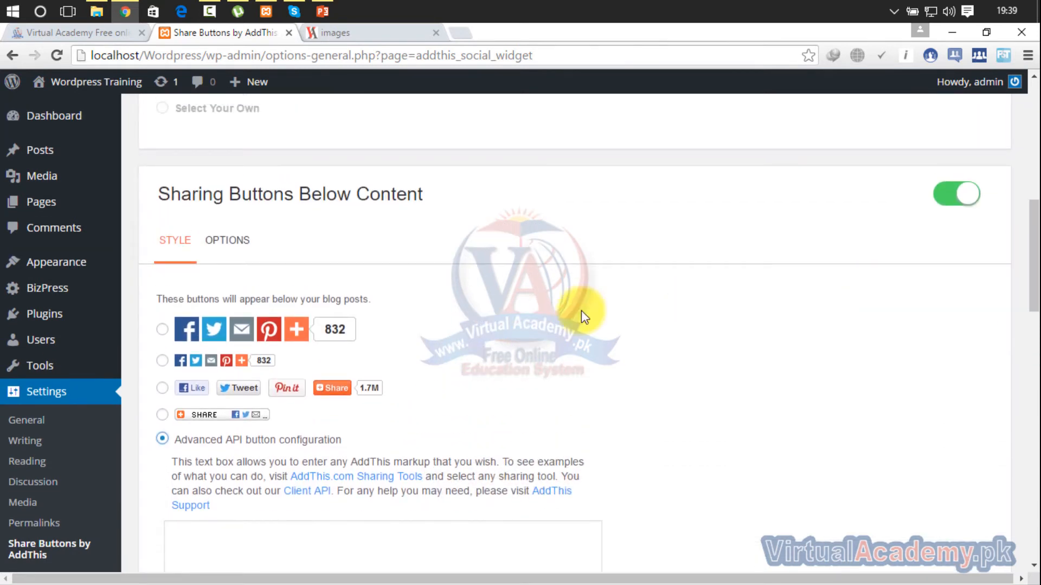
left_click(164, 332)
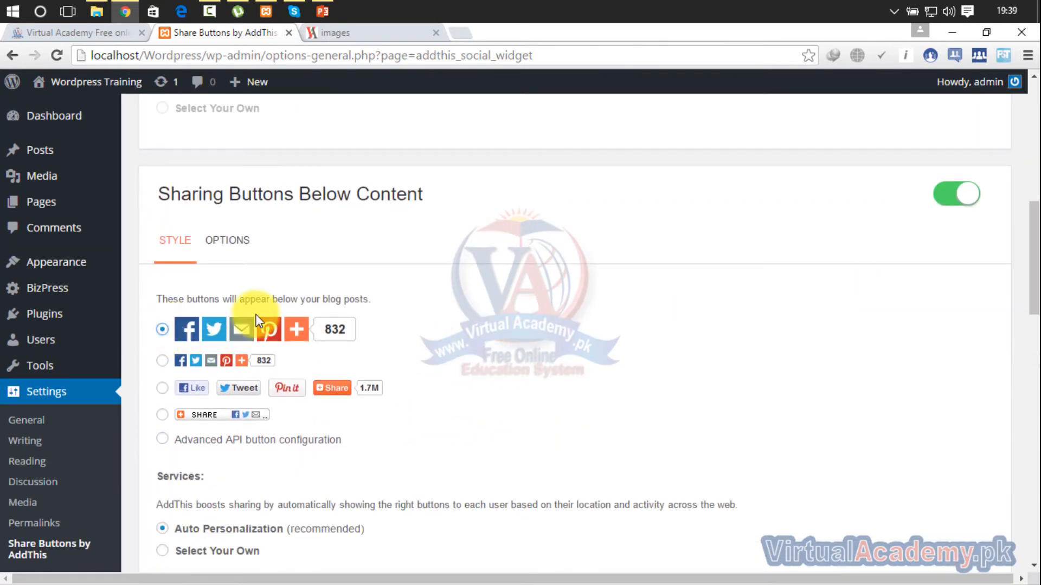
- Review the page templates for the below-content buttons, turning Posts off and on again, and return to the style settings
left_click(230, 252)
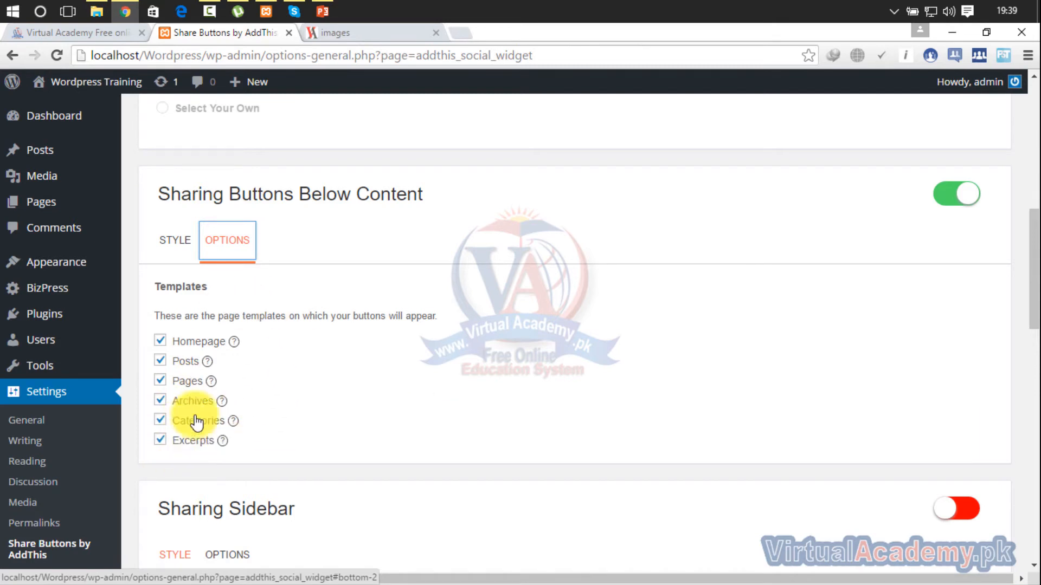
left_click(161, 361)
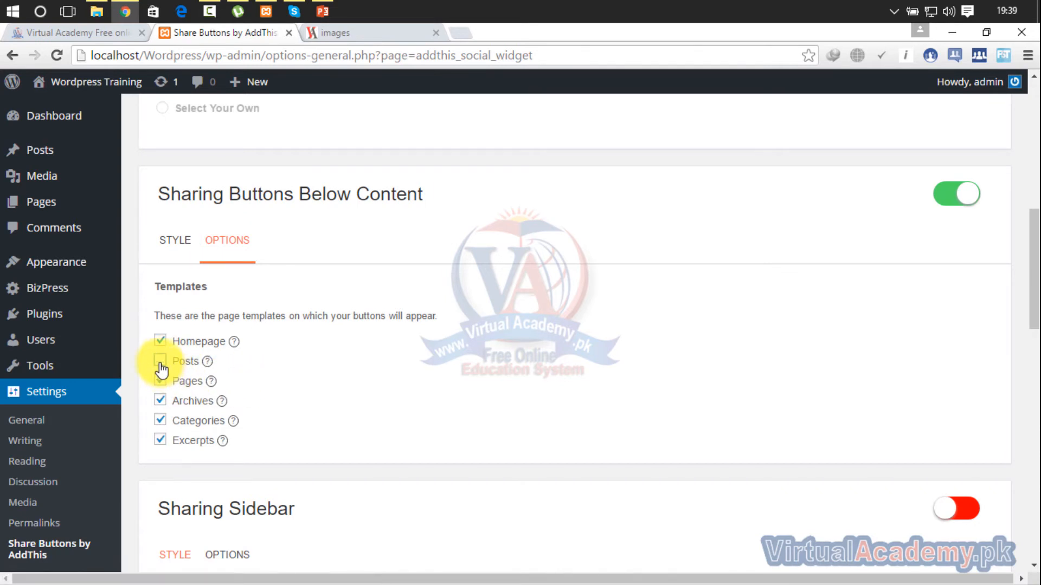
left_click(160, 362)
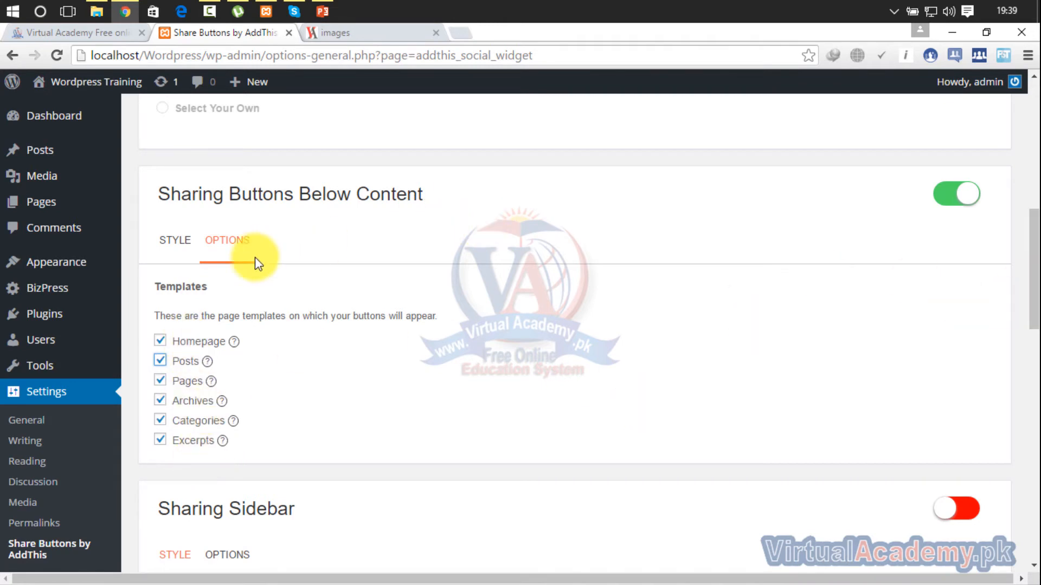
left_click(173, 245)
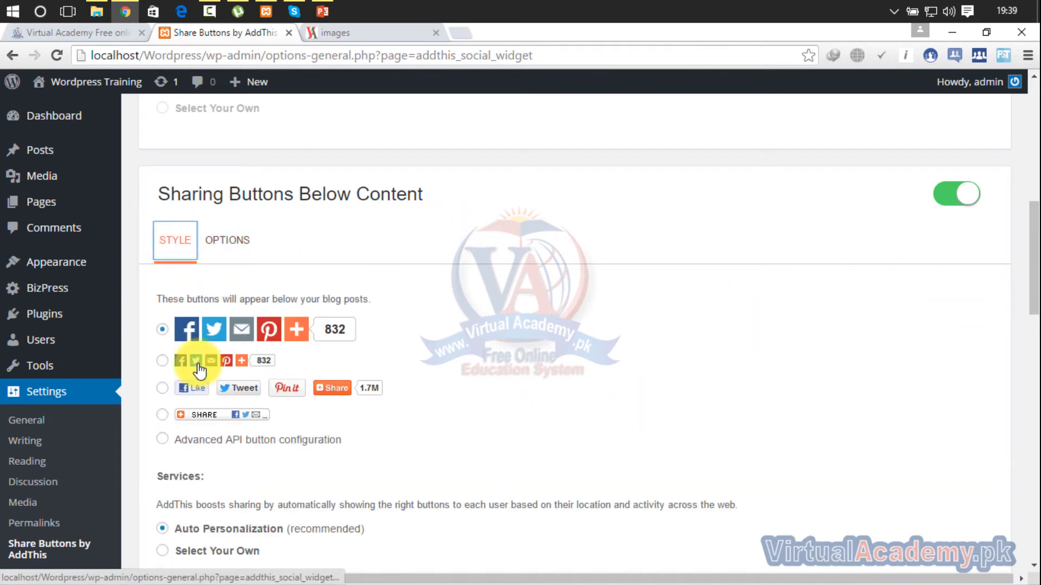
- Look through the Sharing Sidebar and Mobile Sharing Toolbar settings and save the AddThis sharing settings
left_click_drag(1033, 234, 1035, 327)
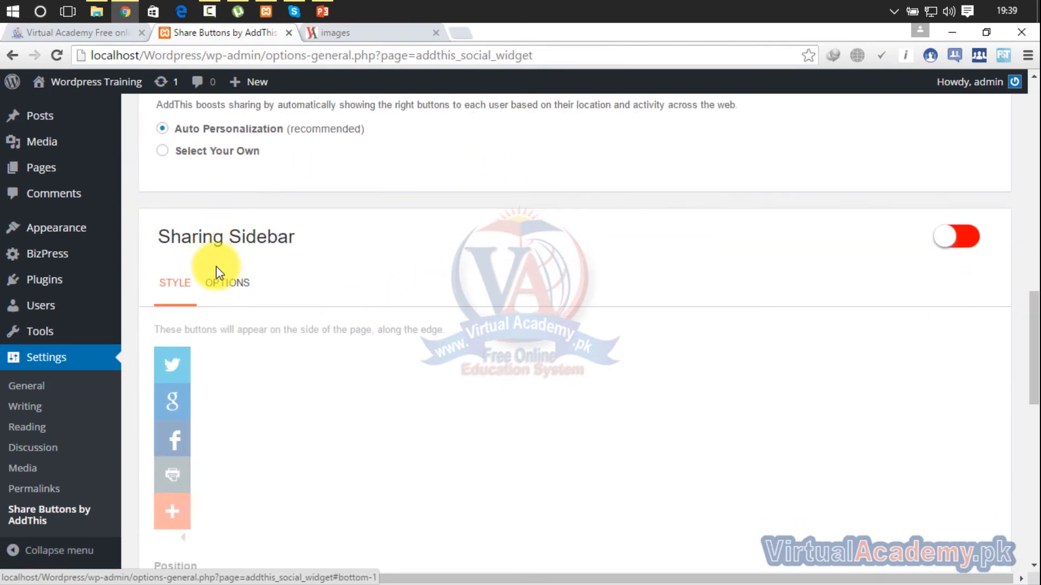
left_click_drag(1035, 369, 1034, 484)
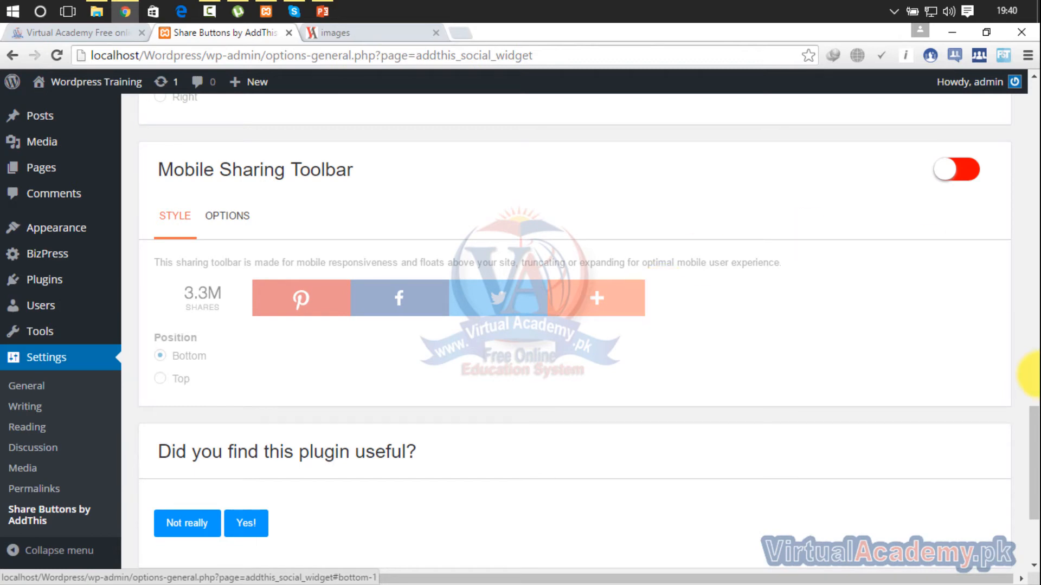
left_click_drag(1035, 444, 1033, 485)
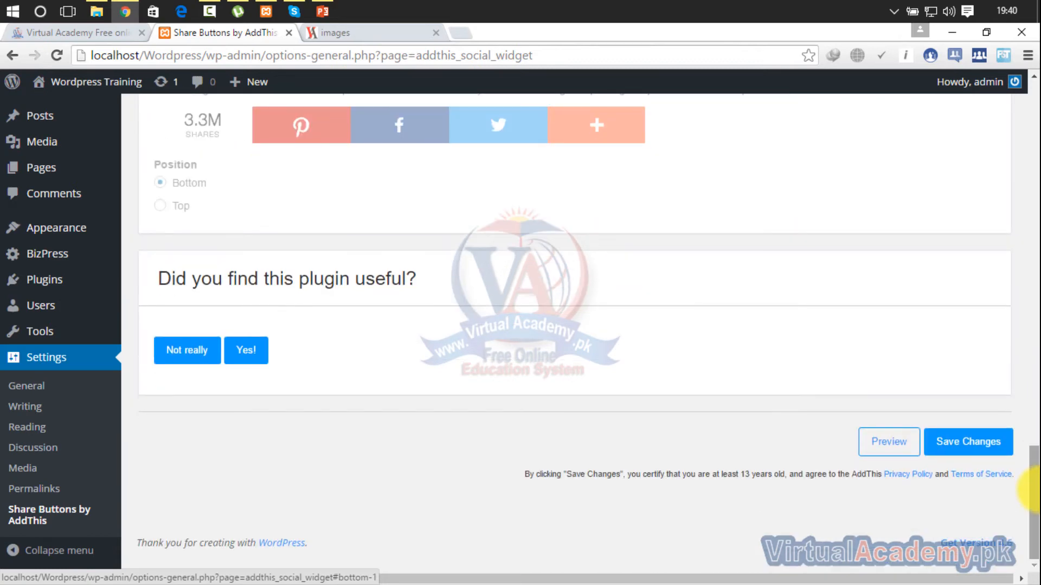
left_click(969, 453)
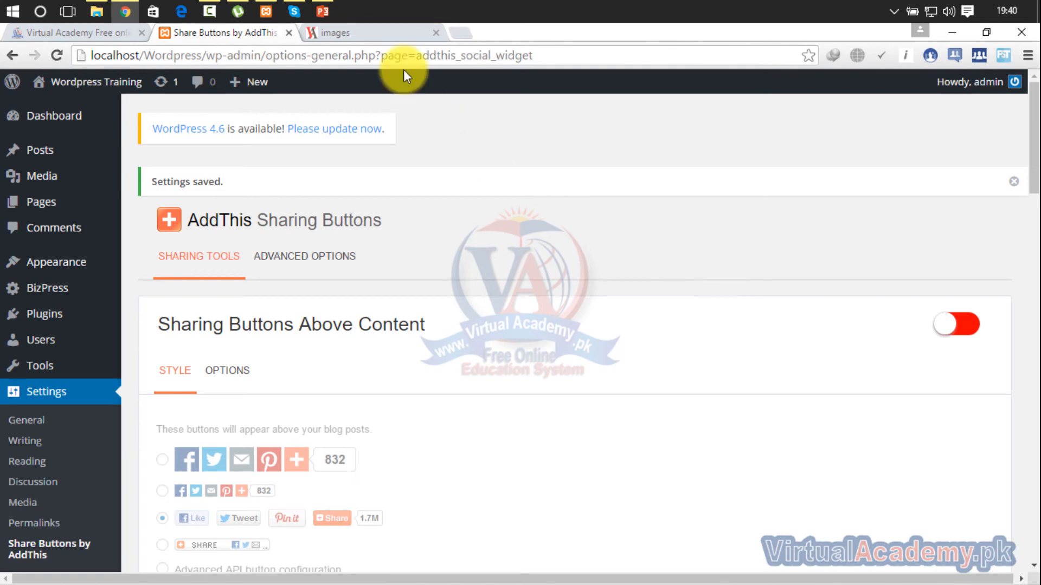
- Reload the "images" post on the site to check for sharing buttons below its content
left_click(379, 37)
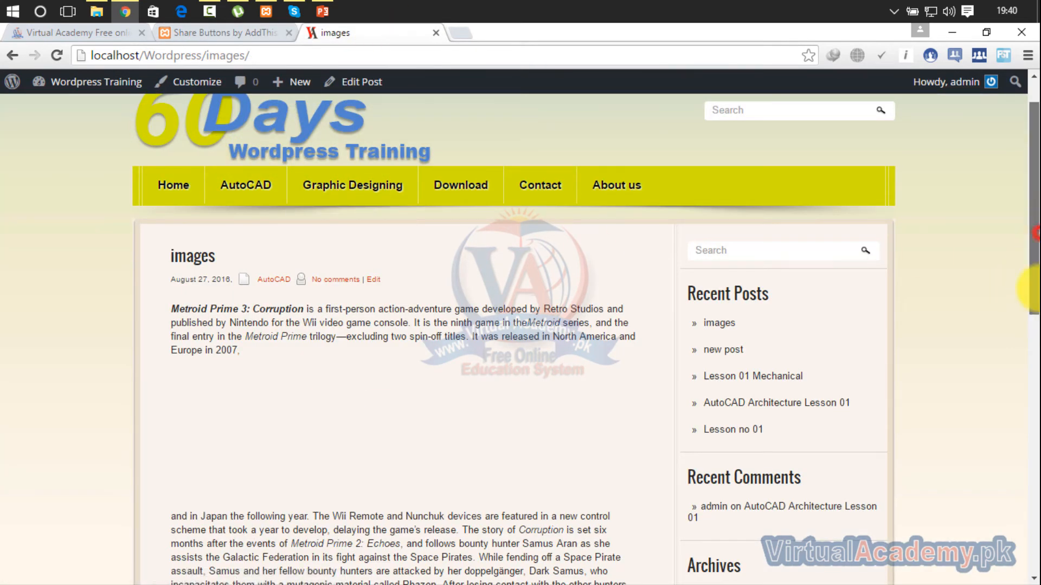
scroll(926, 352, "down", 6)
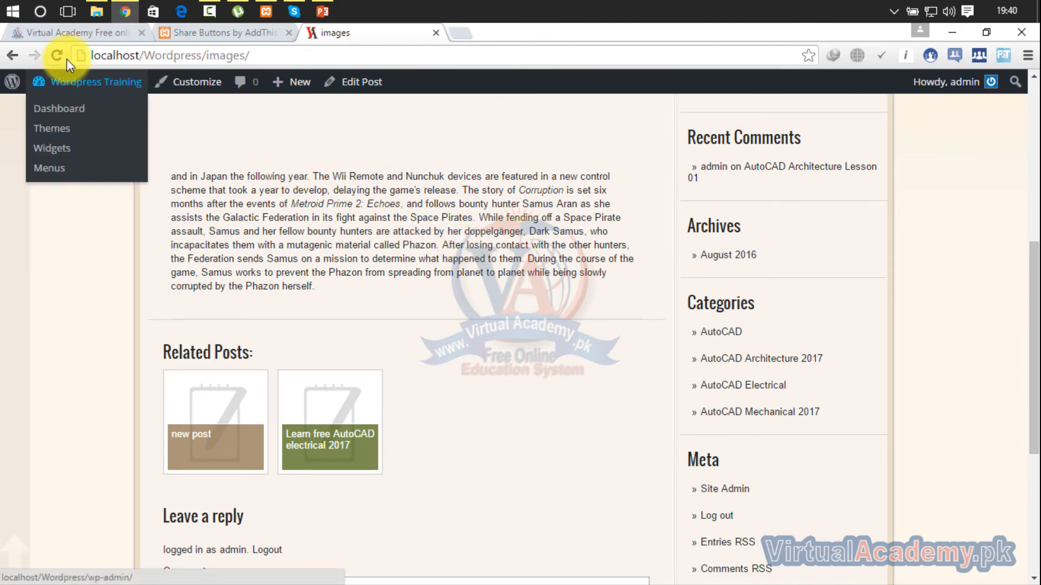
left_click(56, 55)
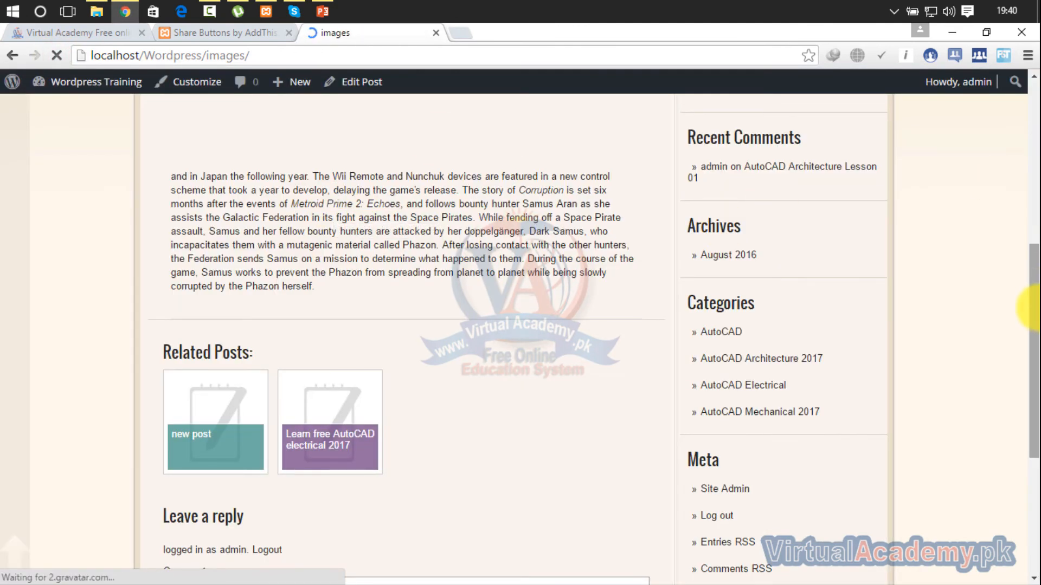
- Go to the site's home page and reopen the "images" post to check for sharing buttons below its content
left_click_drag(1035, 308, 1033, 135)
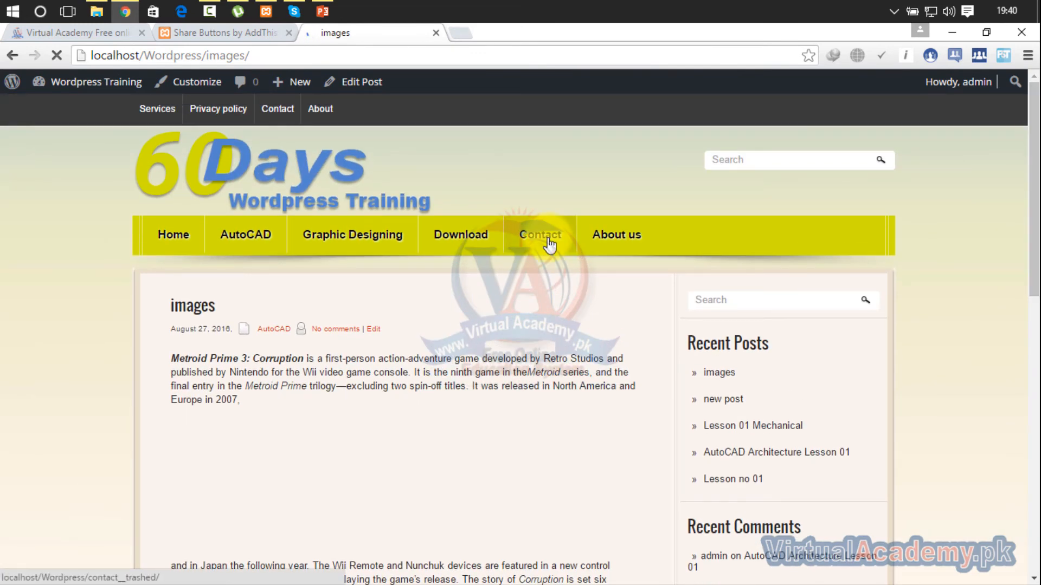
left_click(169, 234)
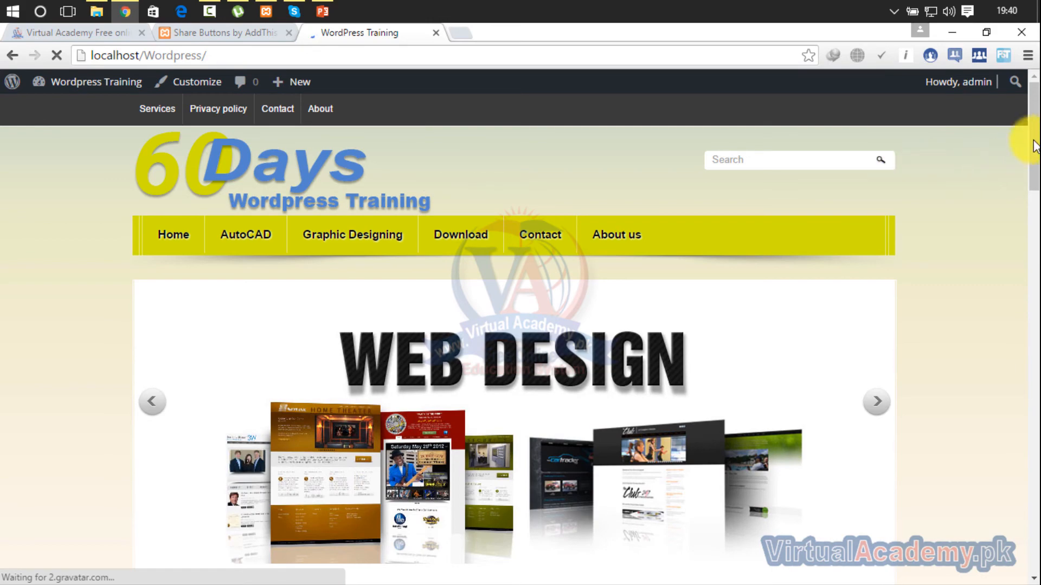
left_click_drag(1033, 140, 1033, 226)
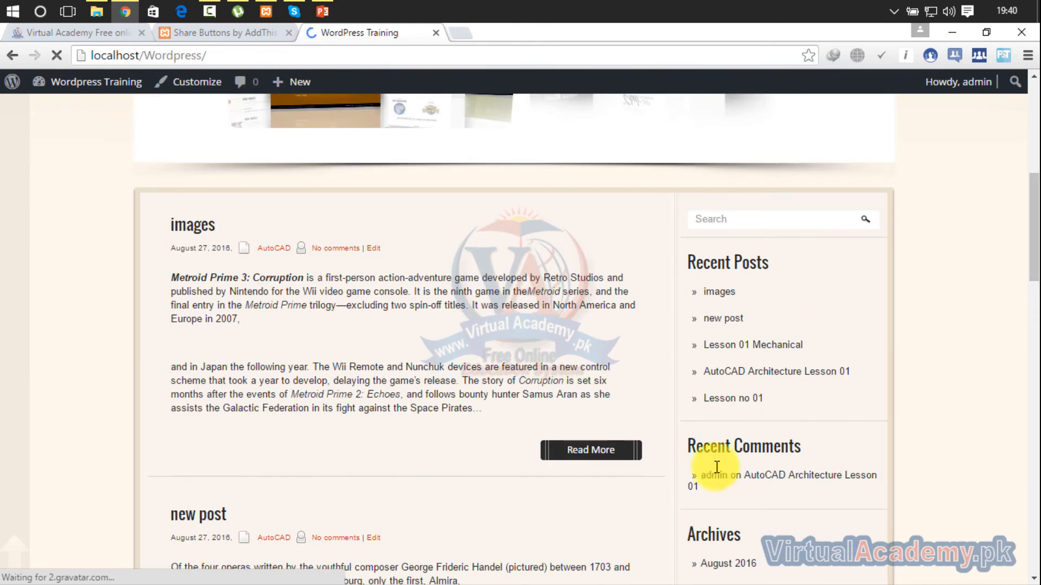
left_click(619, 460)
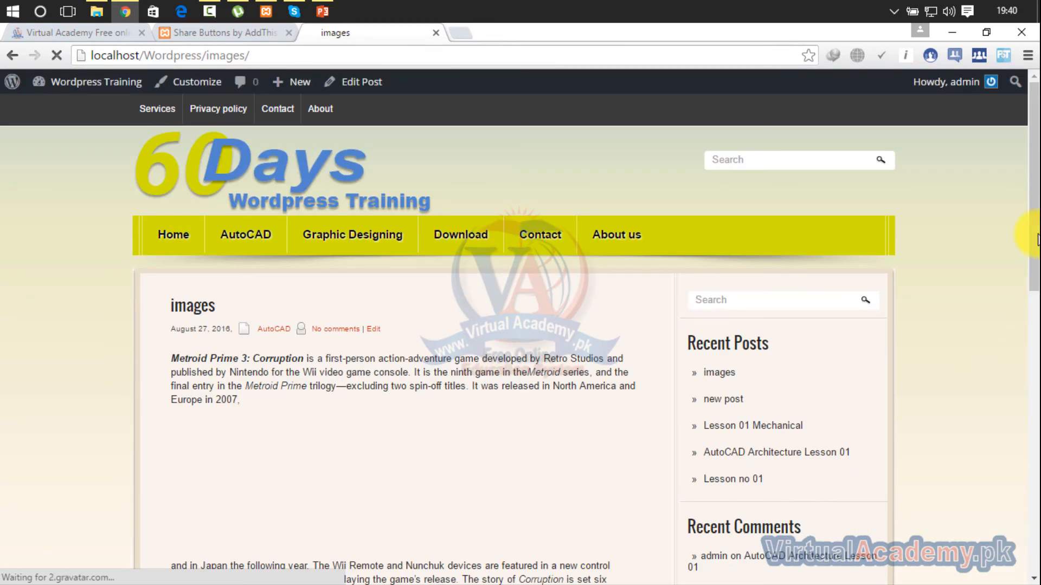
left_click_drag(1035, 165, 1030, 347)
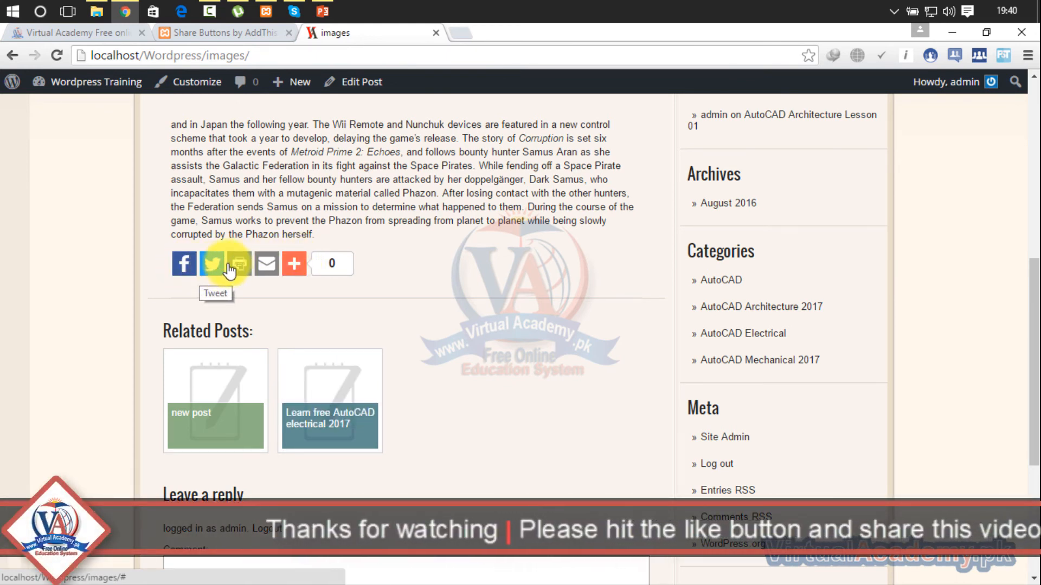
- Expand the additional sharing options below the "images" post, view the full list of sharing services, and close it
mouse_move(289, 268)
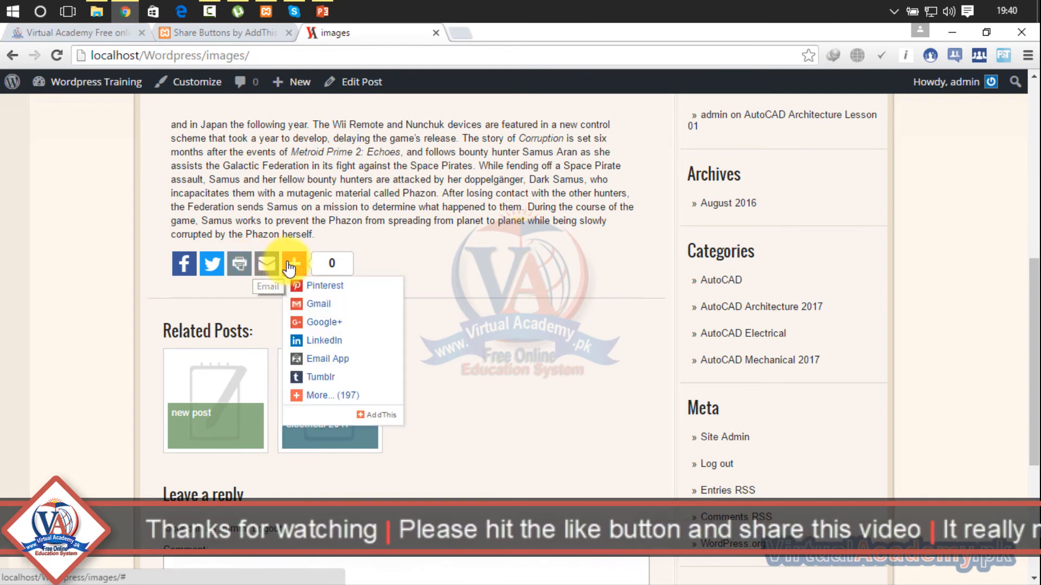
left_click(313, 397)
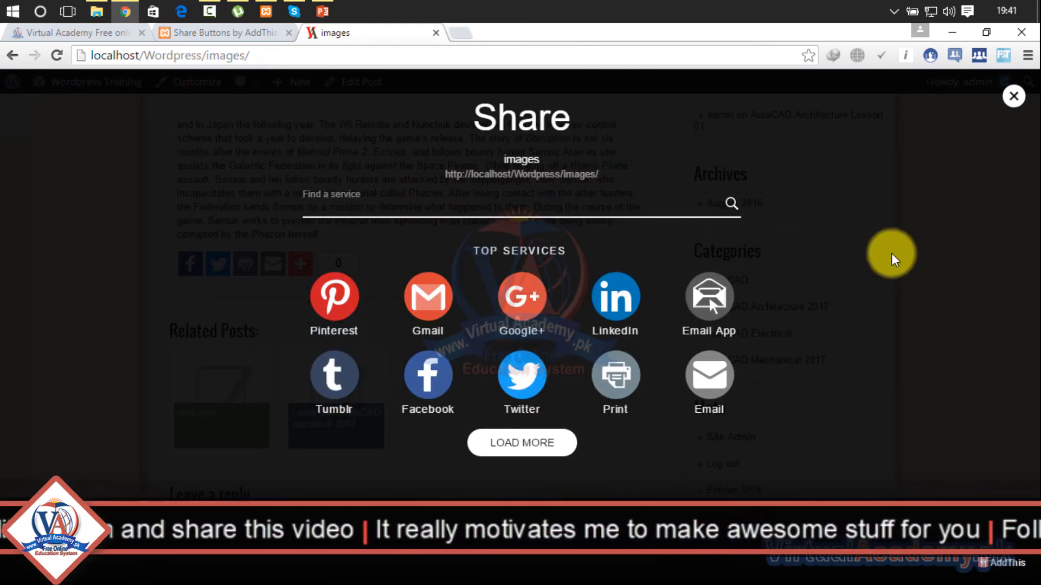
left_click(1013, 98)
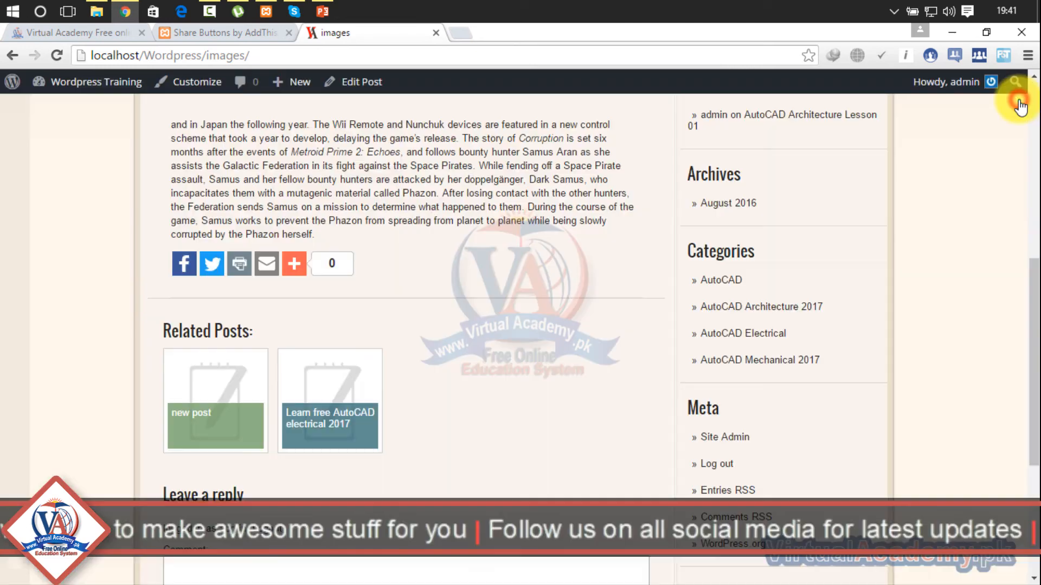
mouse_move(1031, 347)
left_mouse_down()
mouse_move(1032, 461)
mouse_move(1022, 425)
mouse_move(1030, 341)
left_mouse_up()
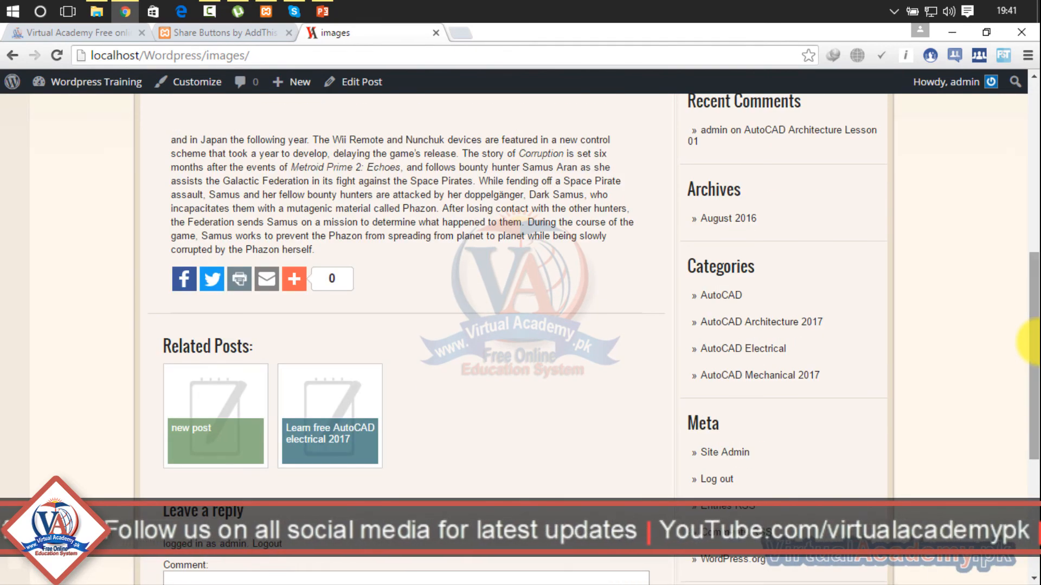
left_click_drag(1033, 342, 1022, 88)
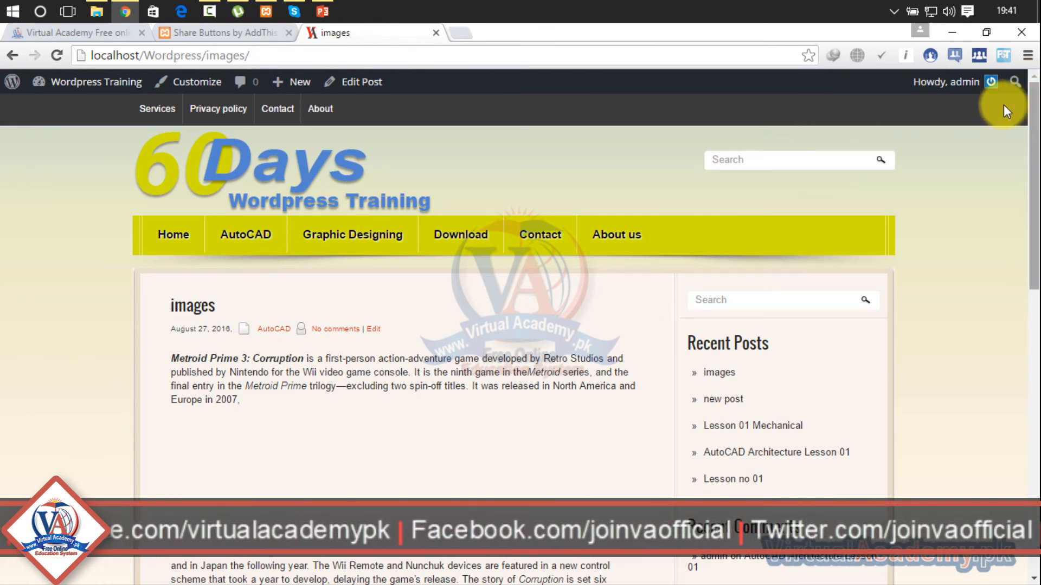
- Return to the WordPress admin and find Share Buttons by AddThis in the list of installed plugins
left_click(206, 33)
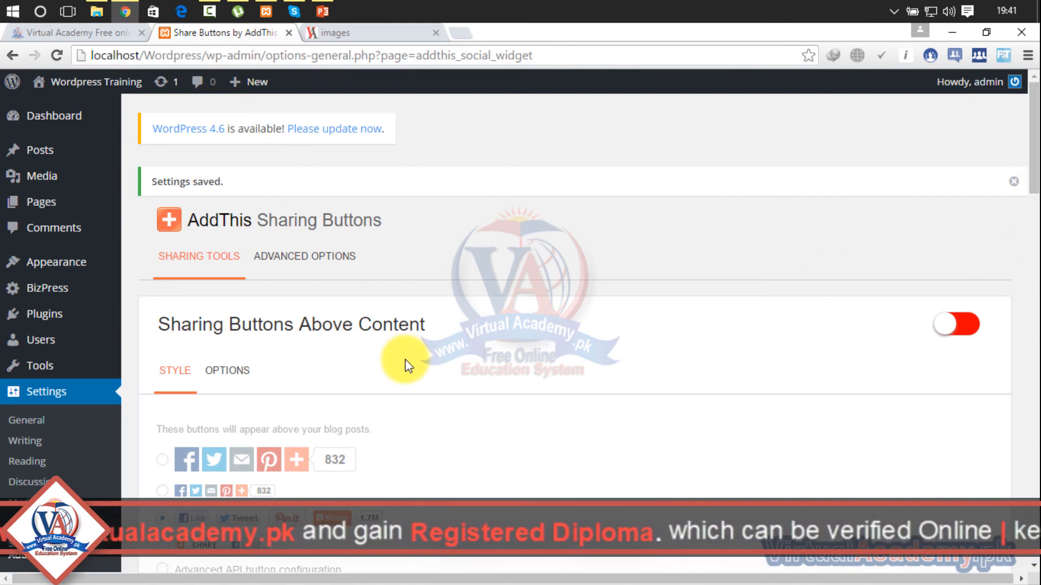
mouse_move(48, 326)
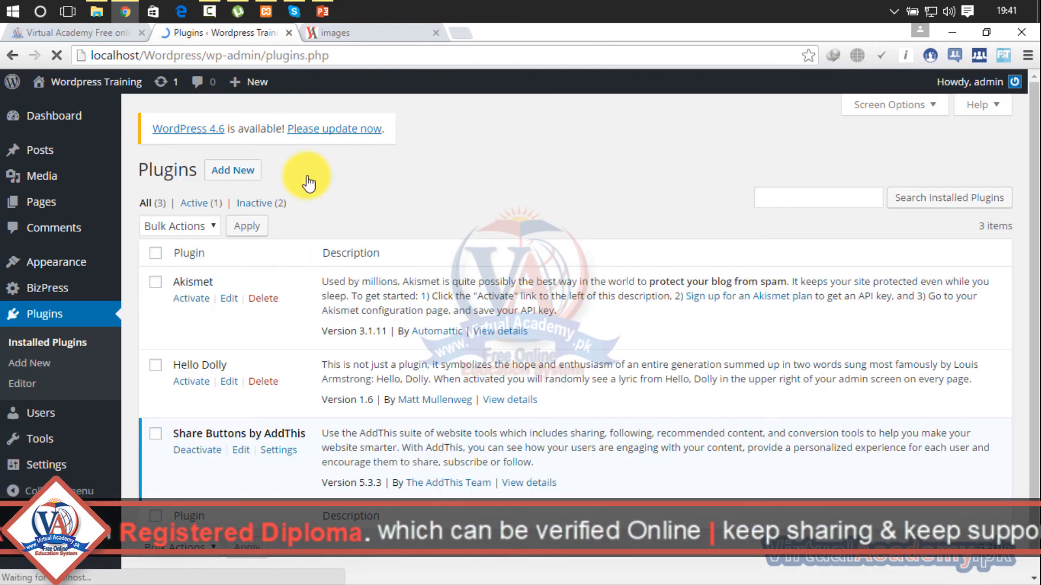
scroll(596, 299, "down", 1)
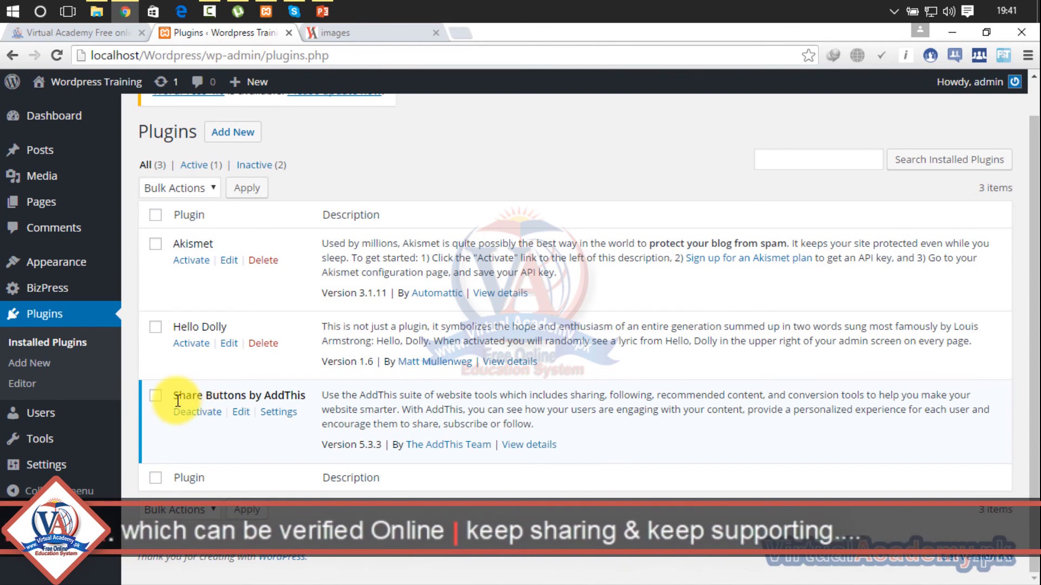
left_click_drag(177, 400, 315, 400)
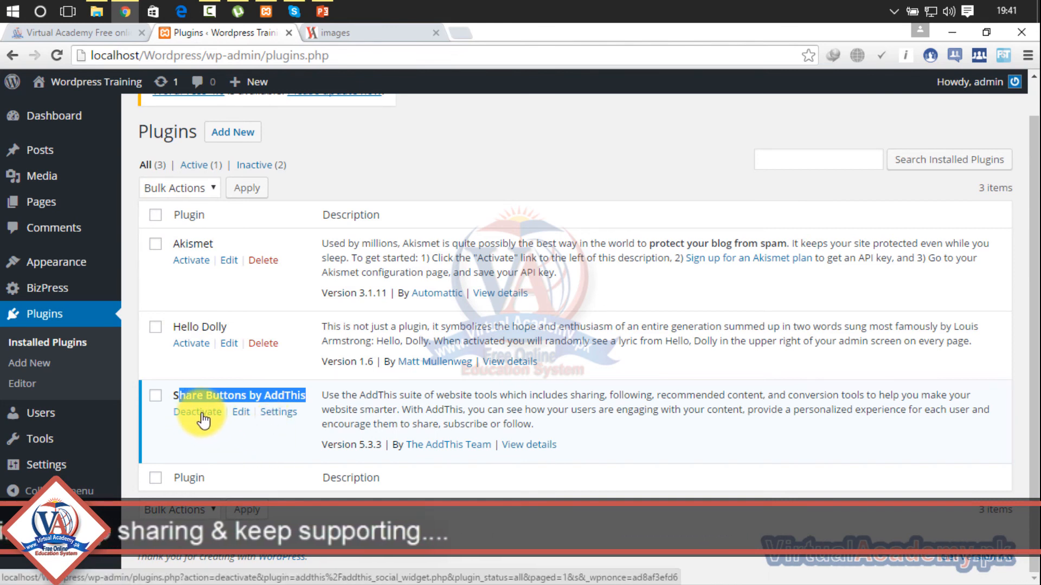
- Select the Share Buttons by AddThis plugin, choose the Delete bulk action without applying it, and deselect the plugin
left_click(156, 396)
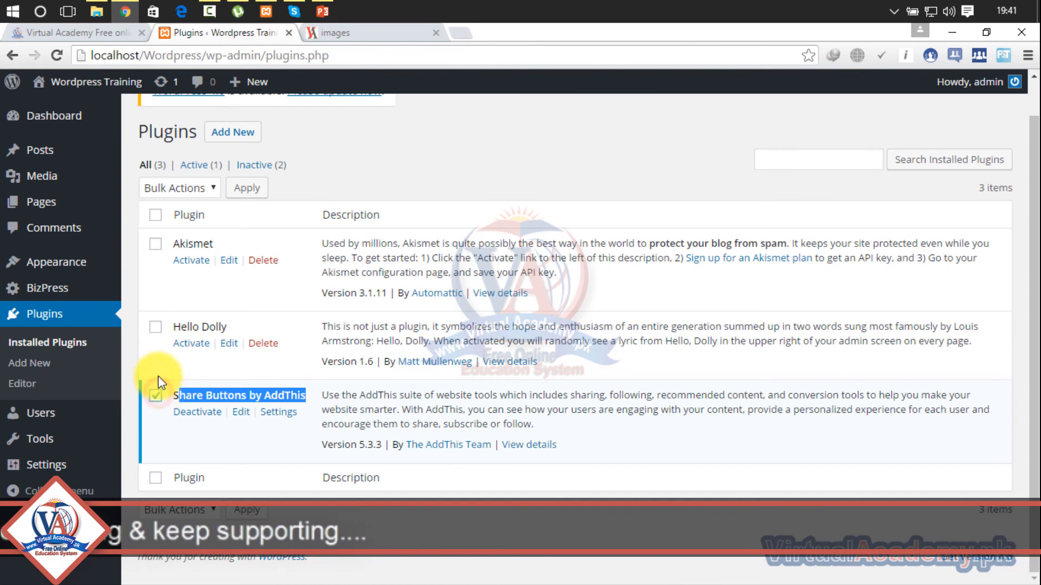
left_click(207, 186)
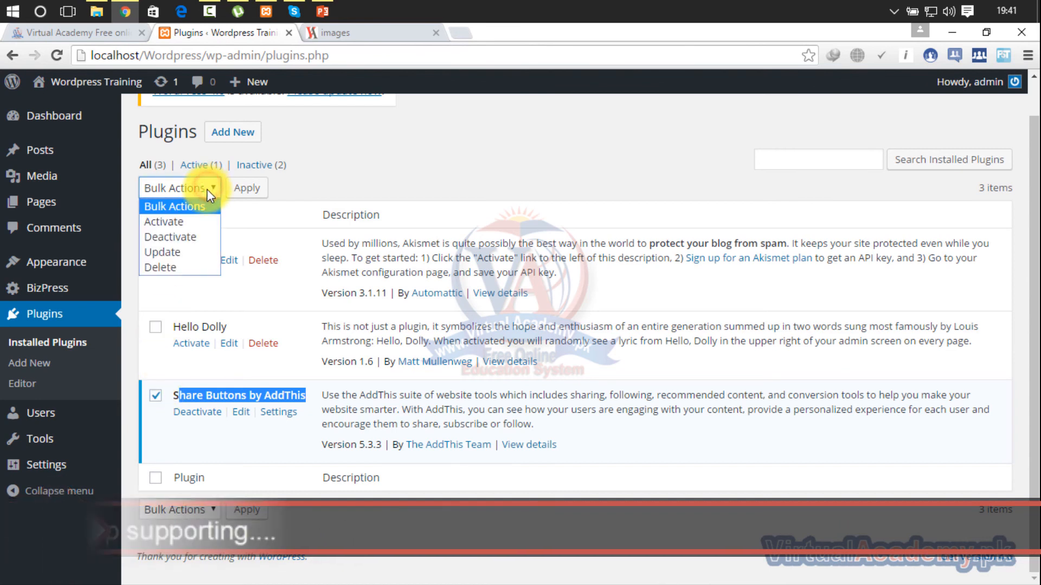
left_click(174, 264)
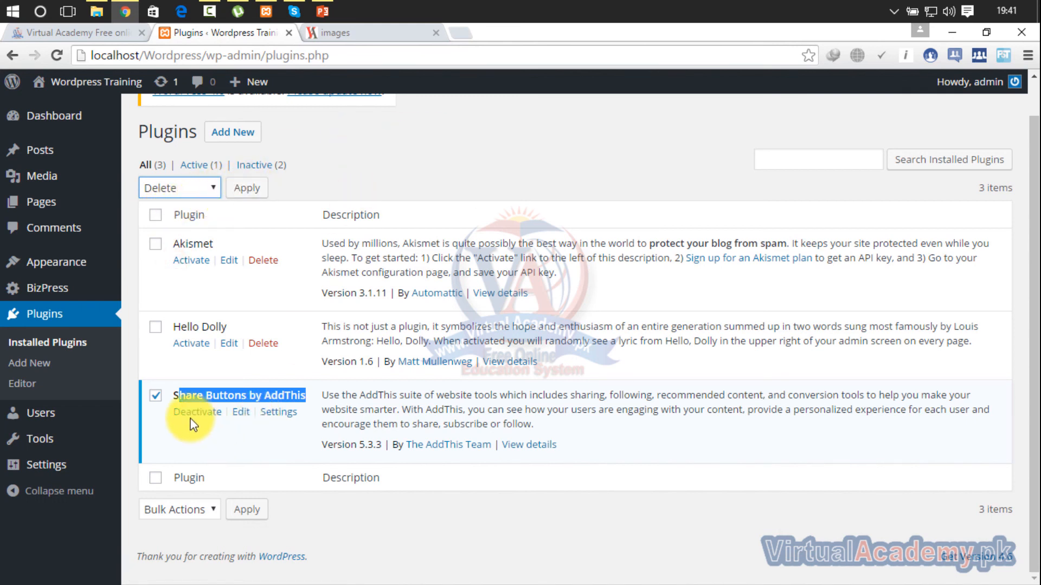
left_click(156, 397)
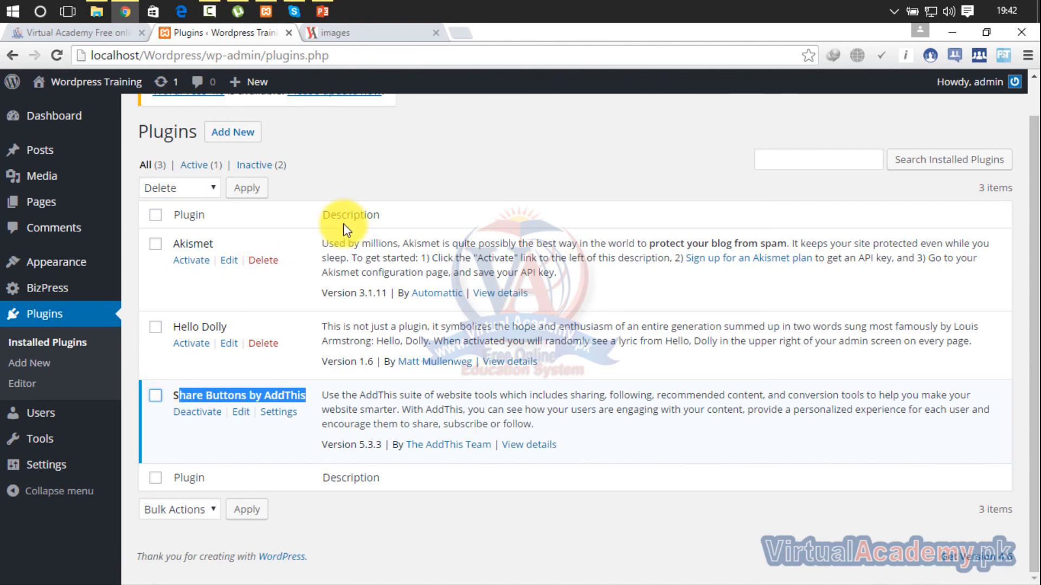